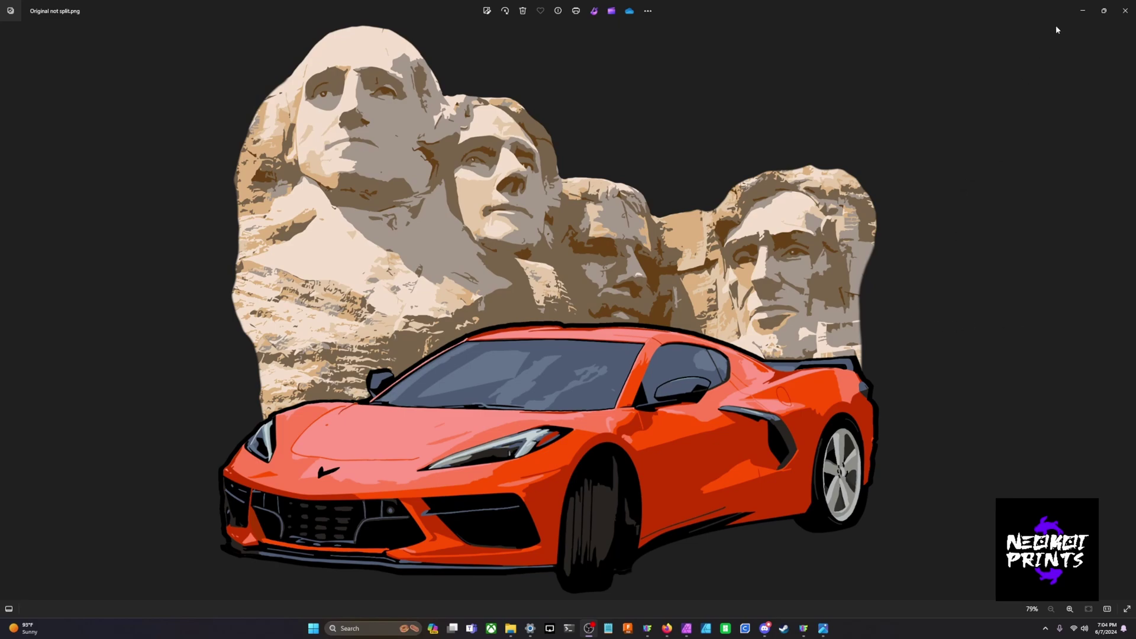
- Minimize the original image, line up the two Color aware images side by side for comparison, and minimize them too
left_click(1080, 11)
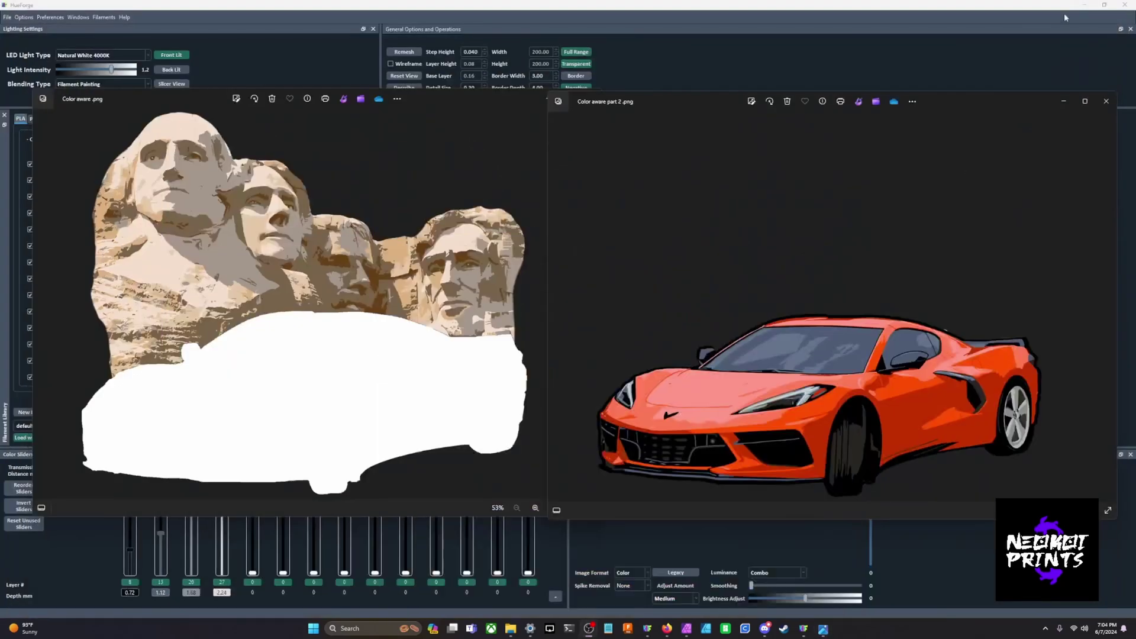
left_click_drag(465, 102, 439, 95)
left_click_drag(731, 103, 736, 96)
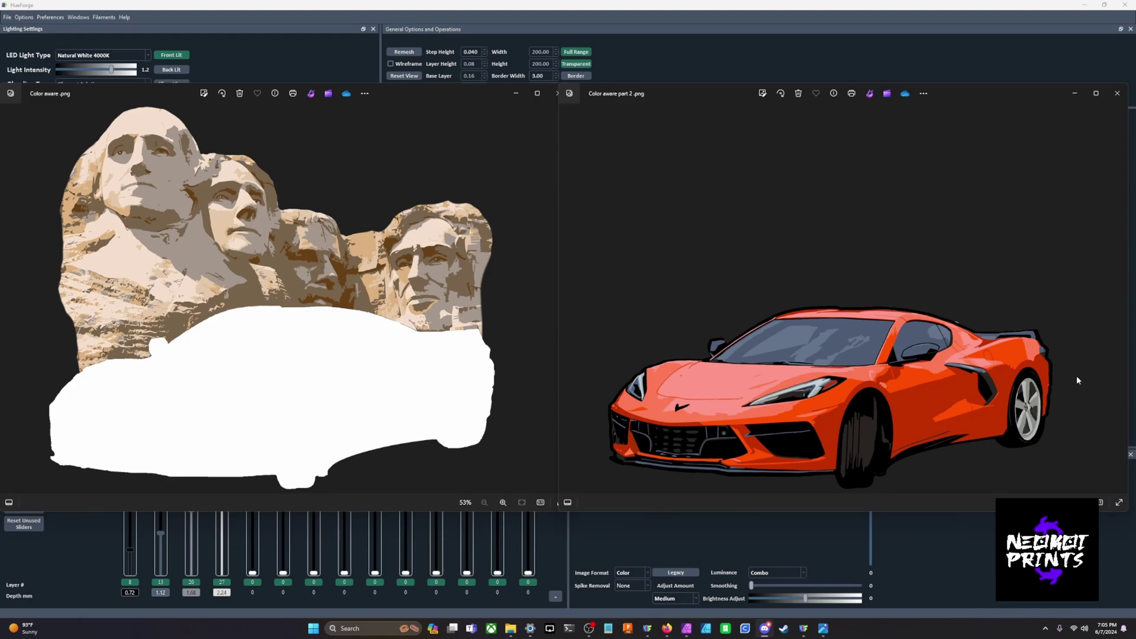
left_click(517, 94)
left_click(1075, 94)
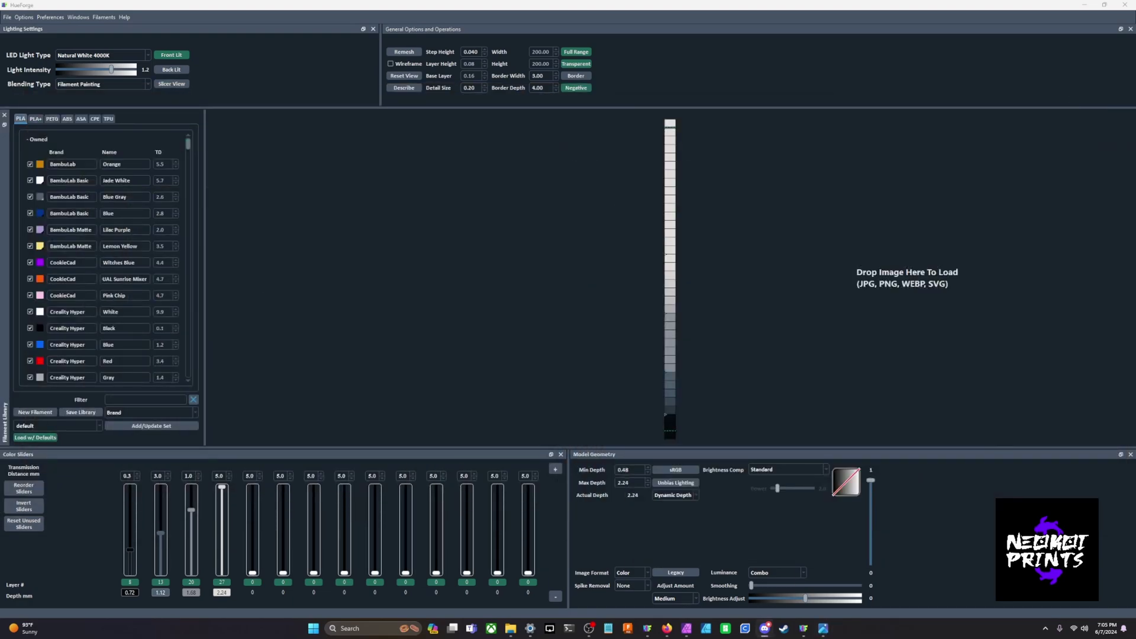
- Load the red rose image into the project and lower the first, black color slider to layer 7
left_click_drag(796, 267, 850, 282)
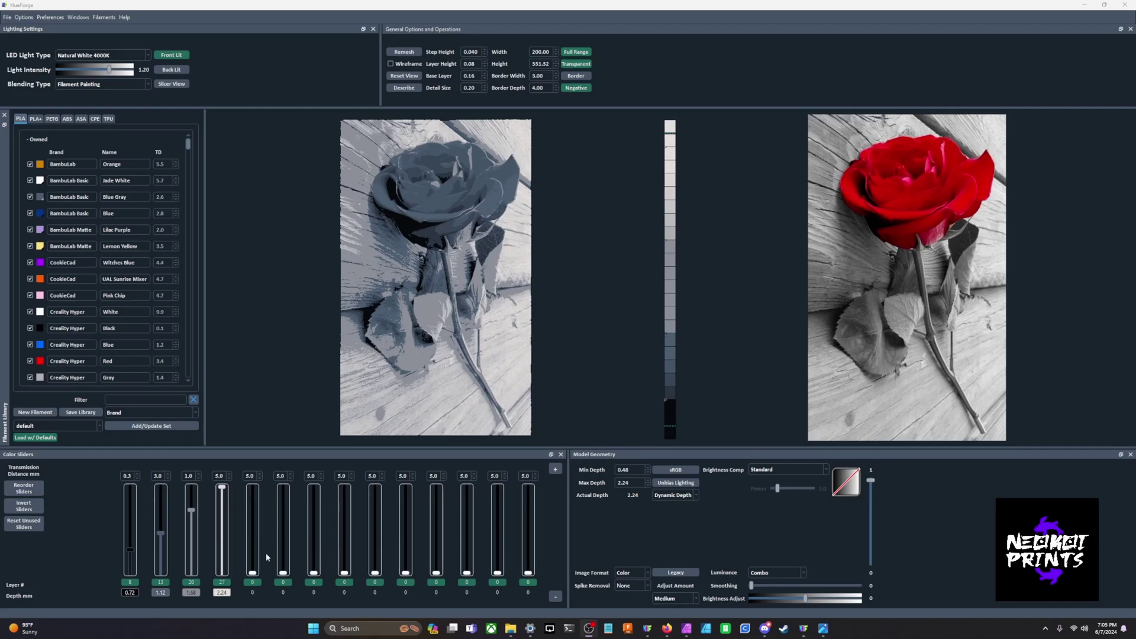
scroll(131, 544, "down", 1)
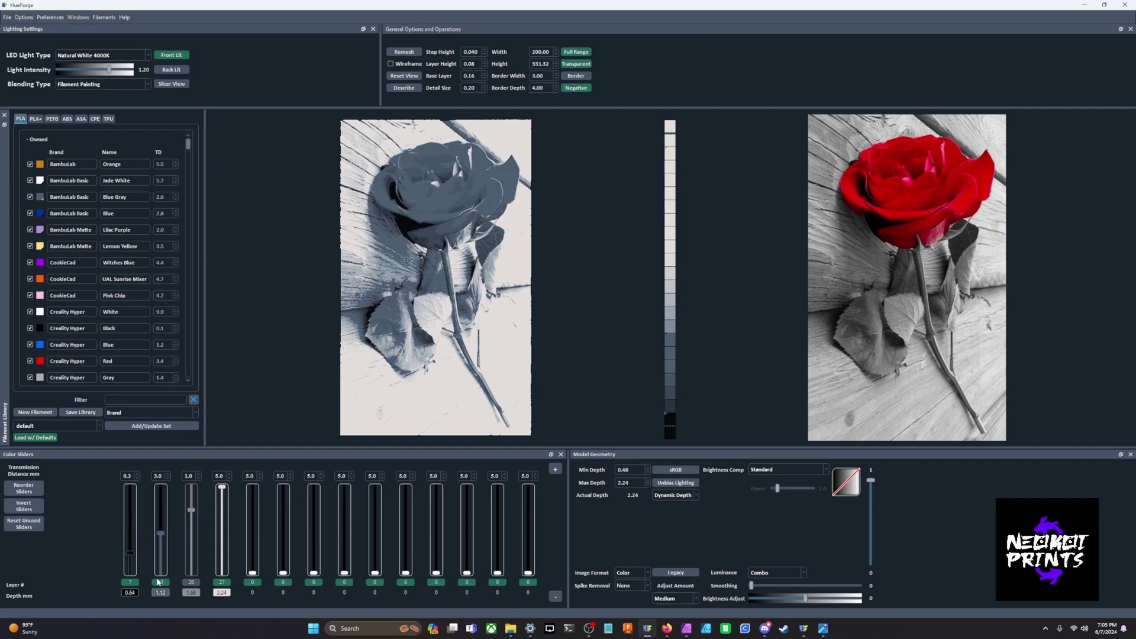
- Assign the Creality Hyper Red filament to the second color slider and set it to layer 10
left_click_drag(42, 362, 159, 505)
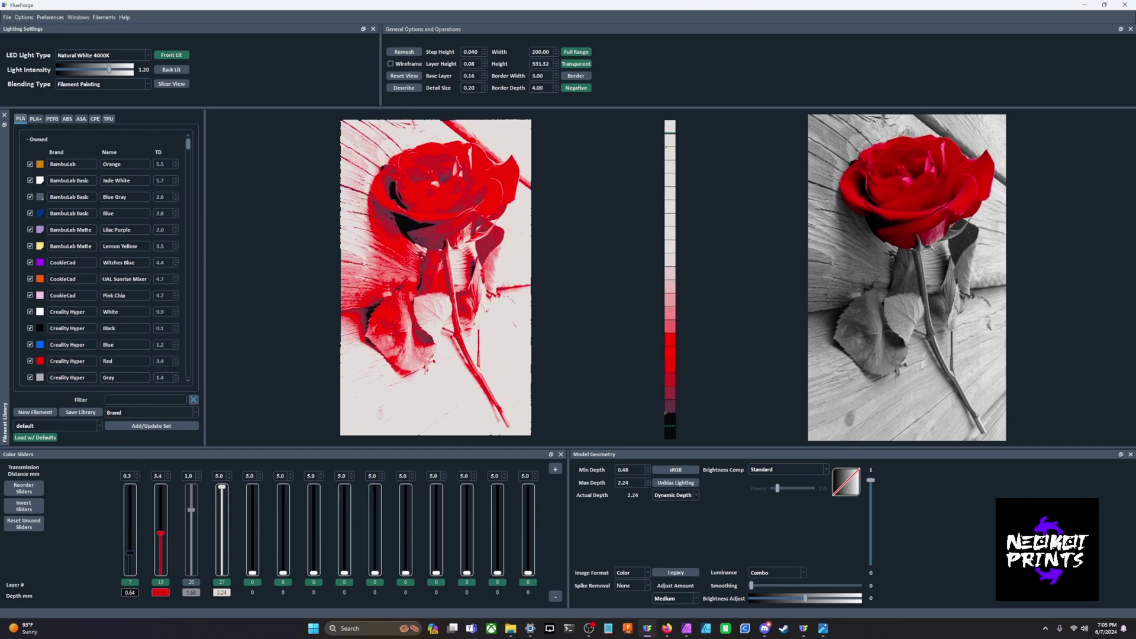
scroll(161, 523, "down", 3)
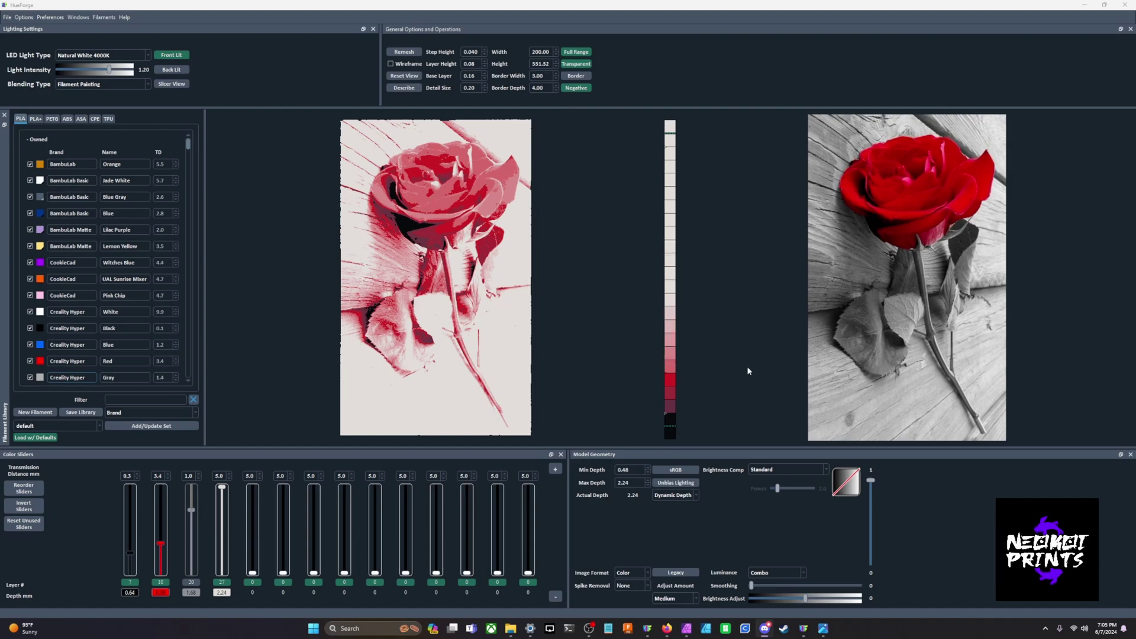
scroll(159, 507, "down", 1)
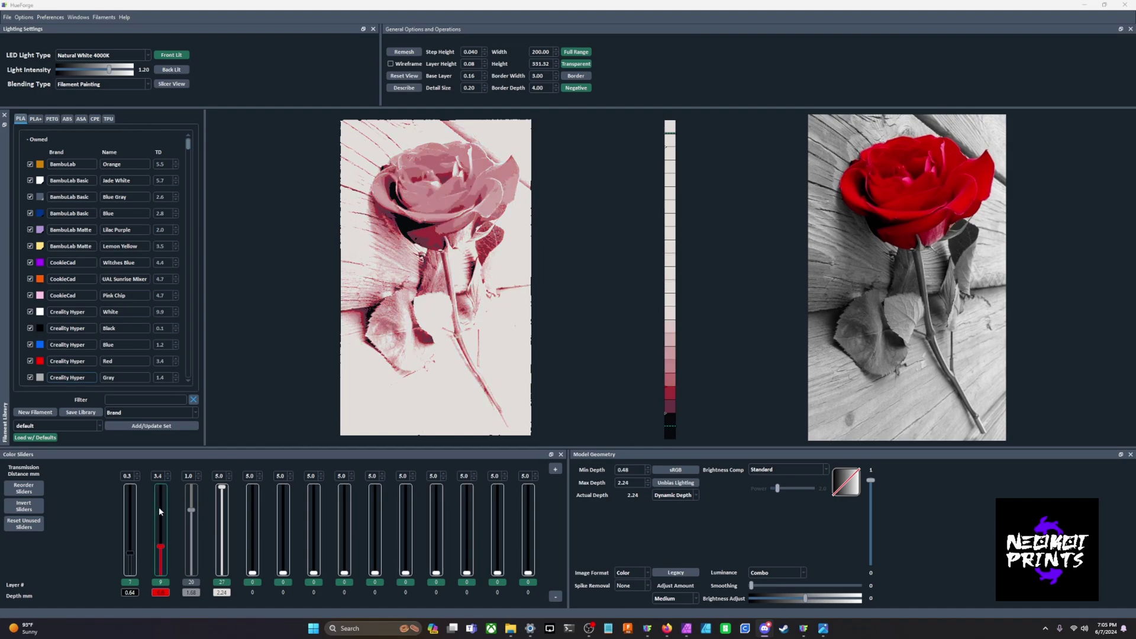
scroll(159, 507, "up", 1)
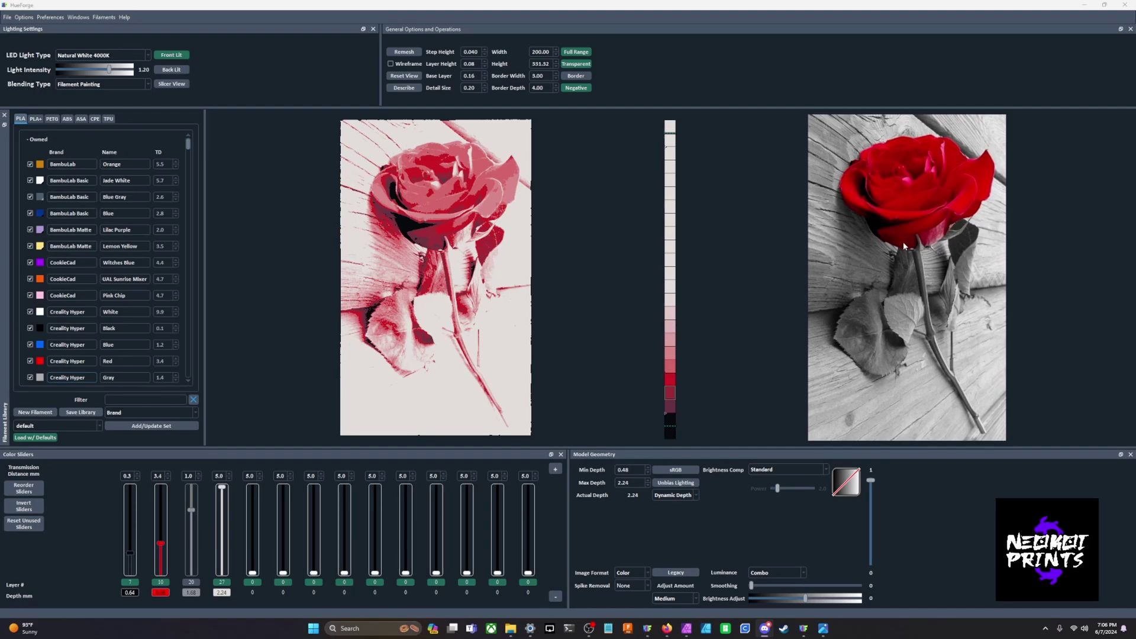
- Set the model geometry's Luminance mode to Color Pop
left_click(779, 473)
left_click(779, 470)
left_click(776, 573)
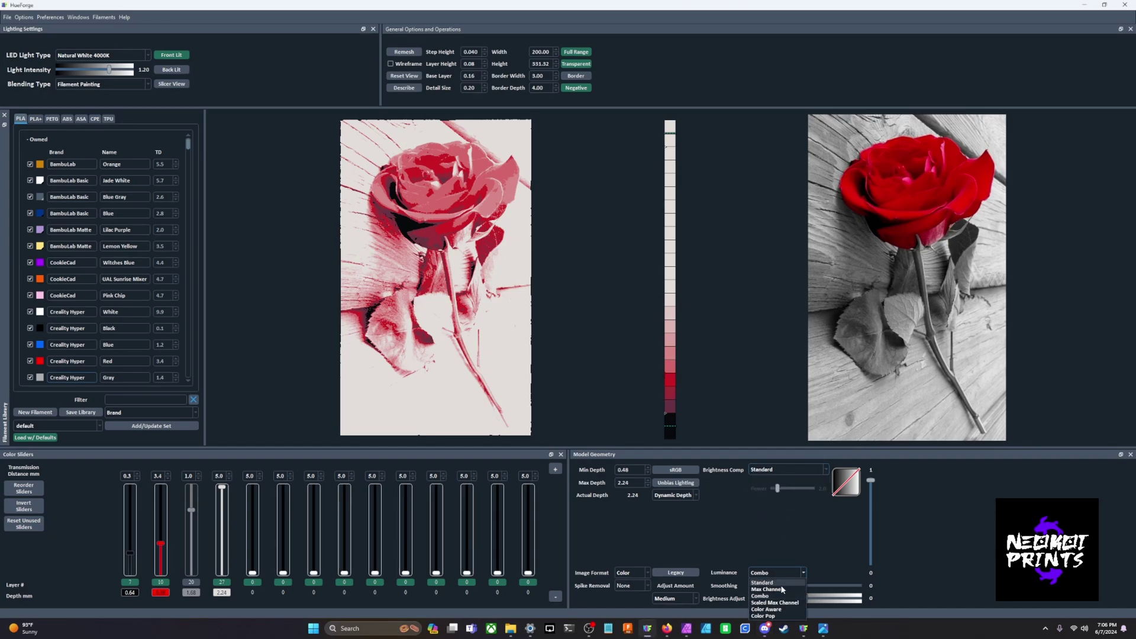
left_click(780, 617)
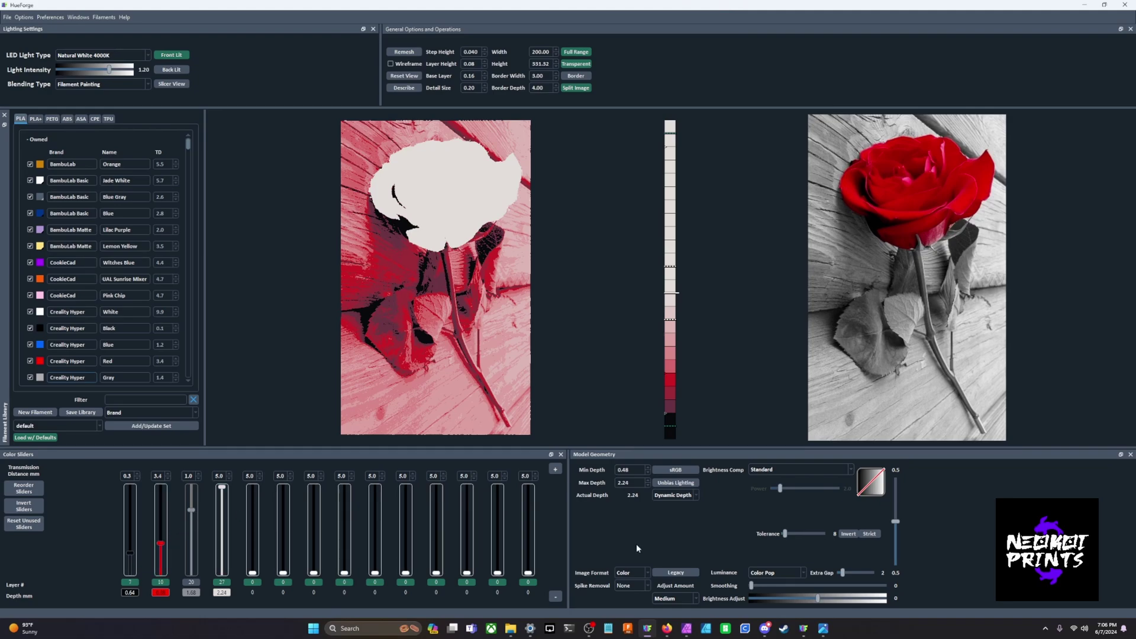
- Try shifting the Color Pop depth split to 0.55 and 0.45, and return it to an even 0.5
left_click(897, 525)
scroll(896, 525, "up", 2)
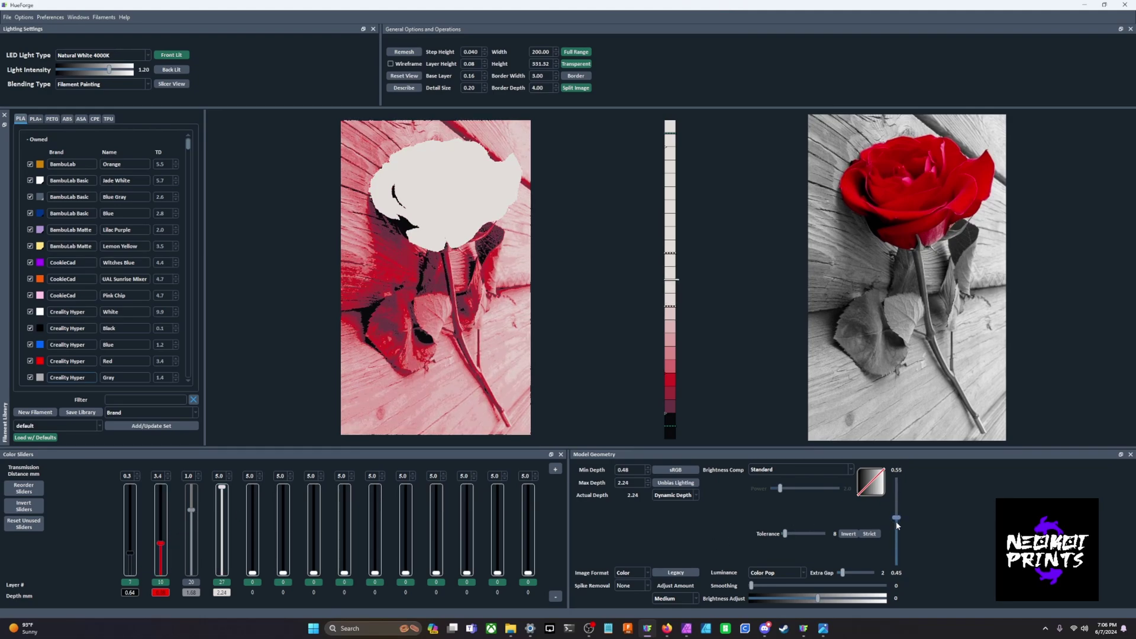
scroll(897, 525, "up", 1)
scroll(896, 525, "down", 1)
scroll(898, 525, "down", 1)
scroll(896, 517, "down", 2)
scroll(896, 516, "down", 1)
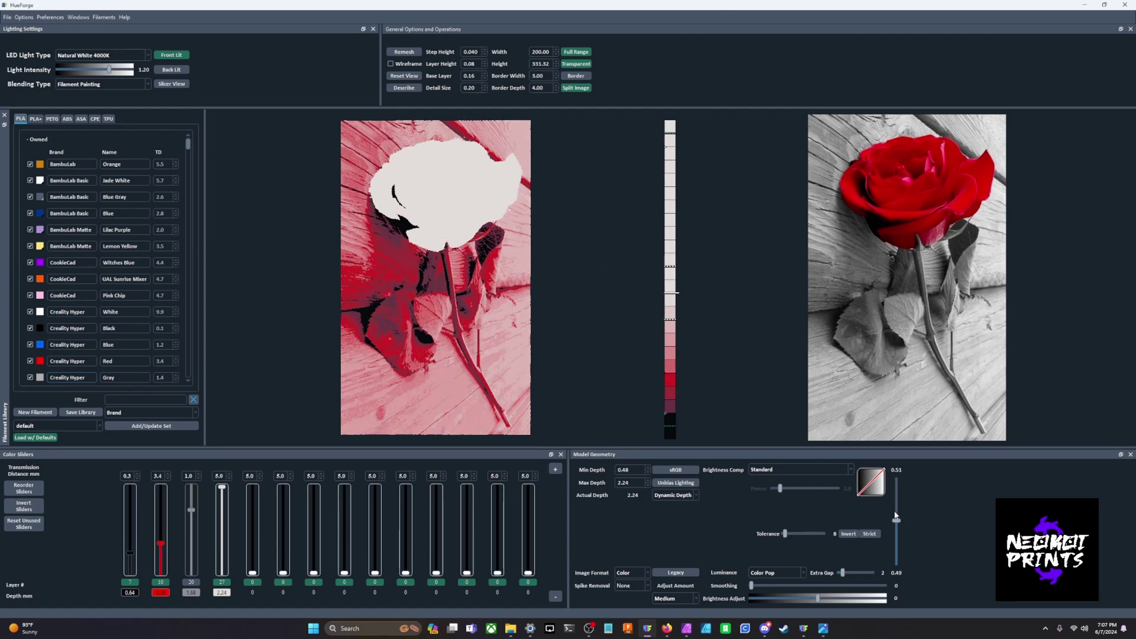
scroll(896, 516, "down", 1)
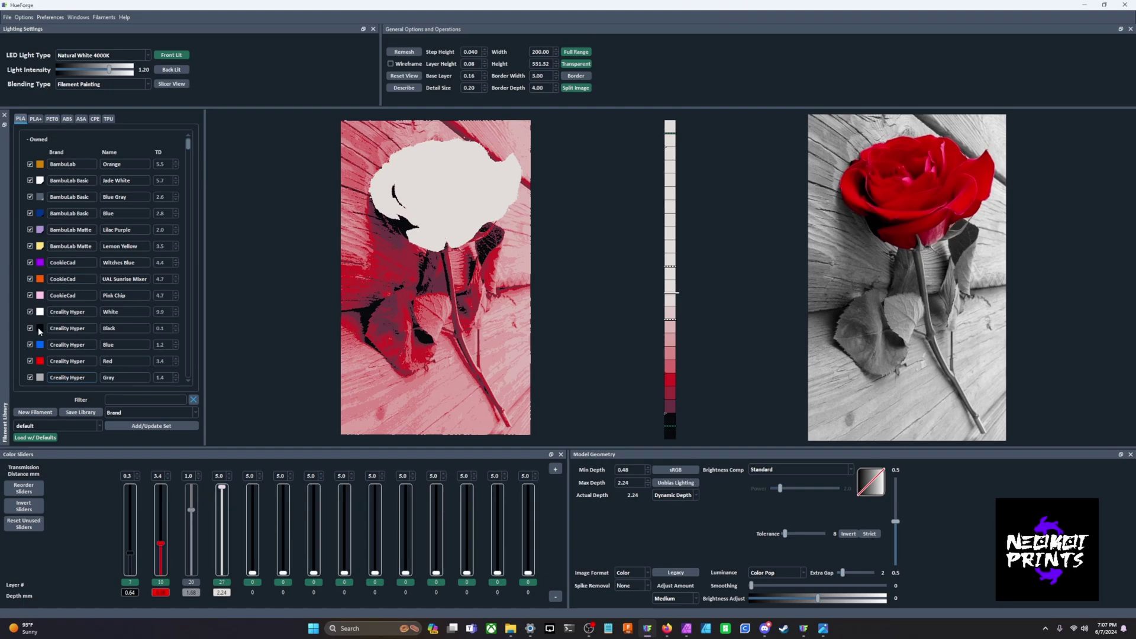
- Assign Creality Hyper White to the third color slider at layer 16 and disable the second, red slider
left_click_drag(129, 554, 128, 564)
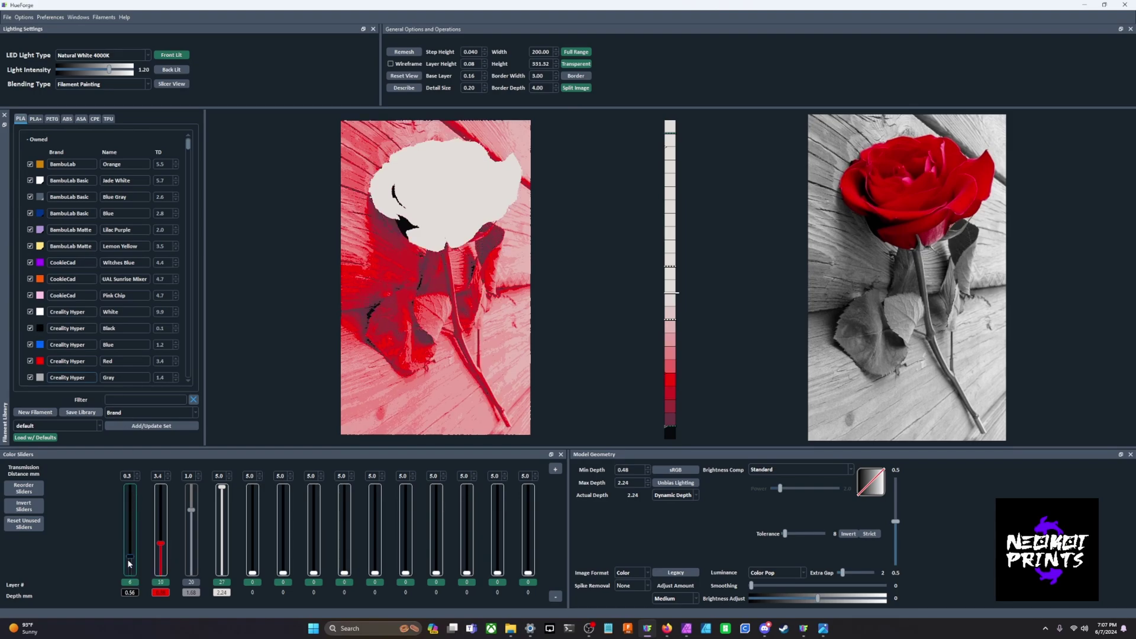
scroll(129, 564, "up", 1)
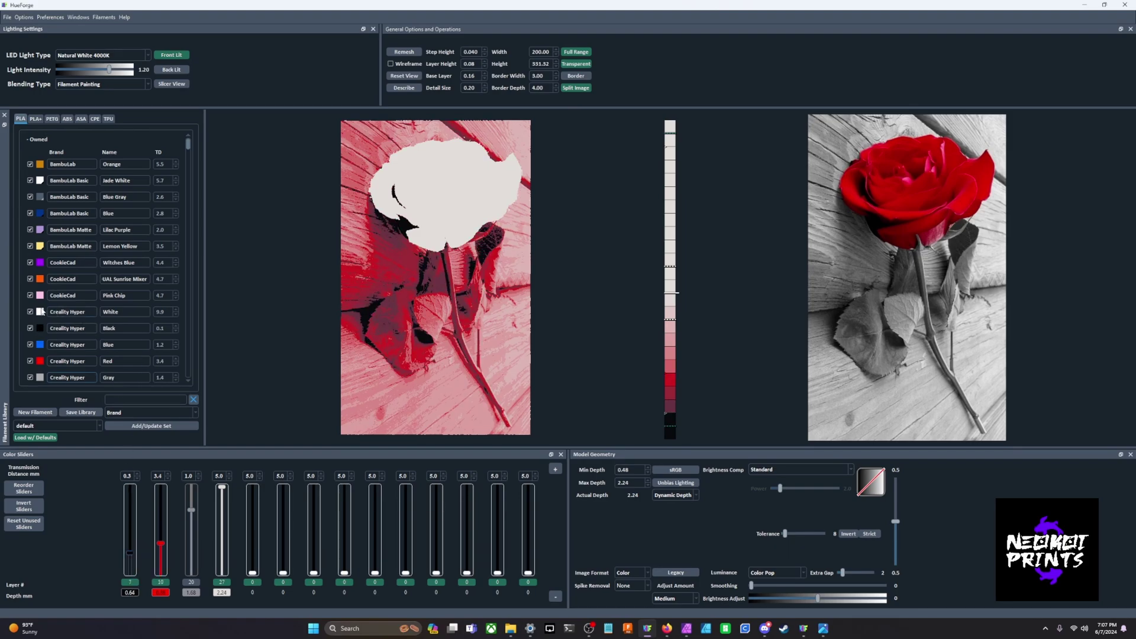
left_click_drag(43, 311, 193, 530)
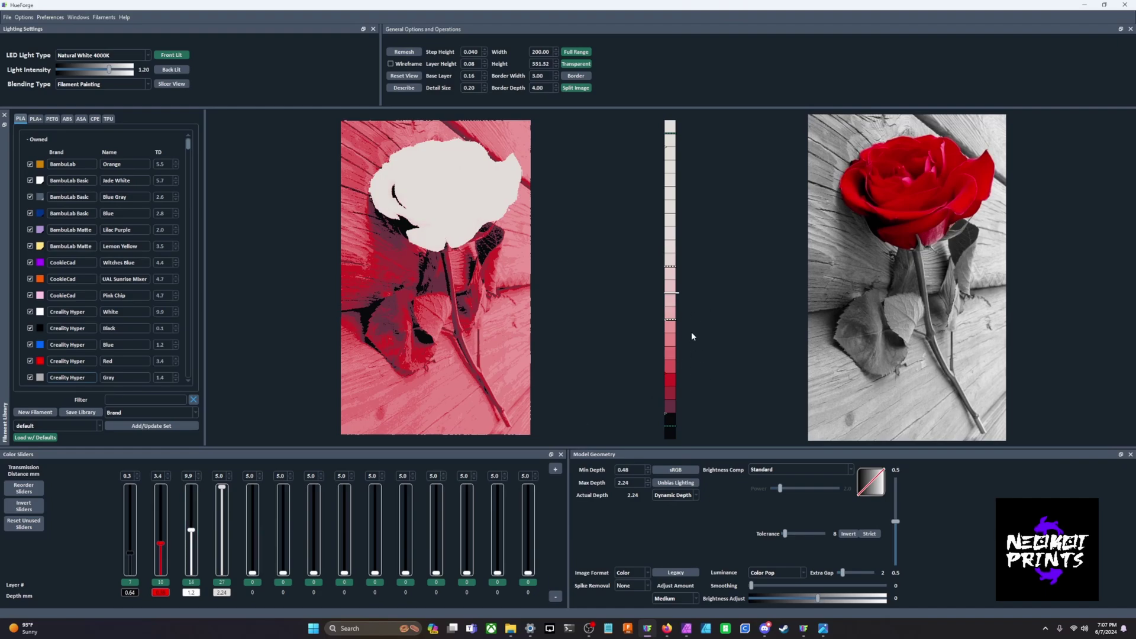
left_click(161, 557)
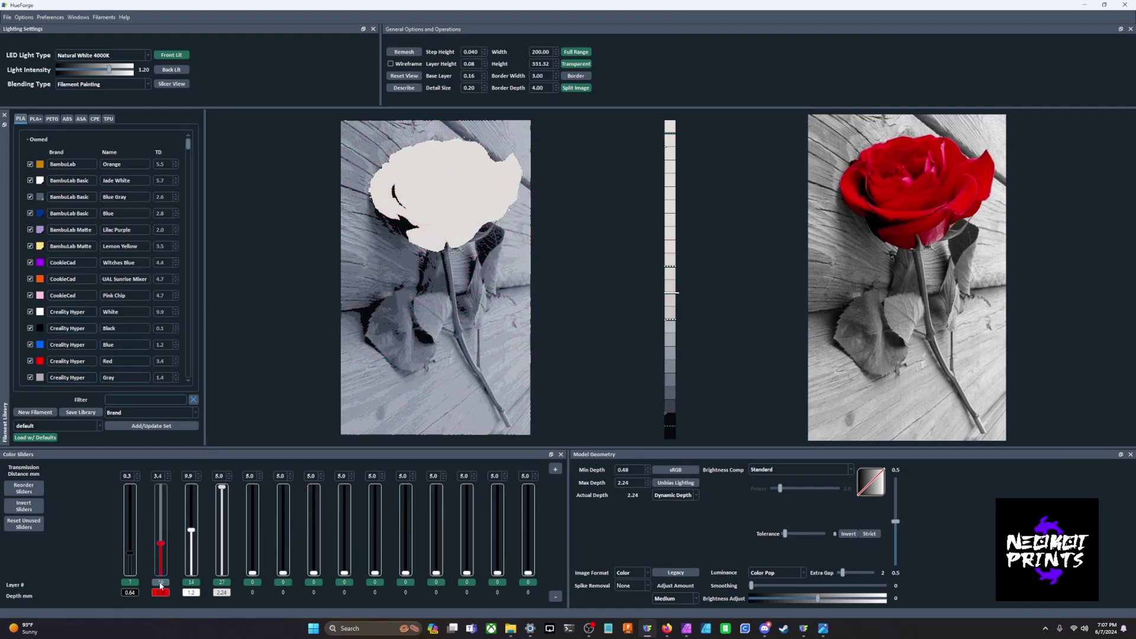
scroll(192, 551, "up", 2)
- Assign Creality Hyper Black to the fifth color slider at layer 18 and lower the white third slider to layer 15
left_click_drag(41, 327, 250, 530)
left_click(250, 531)
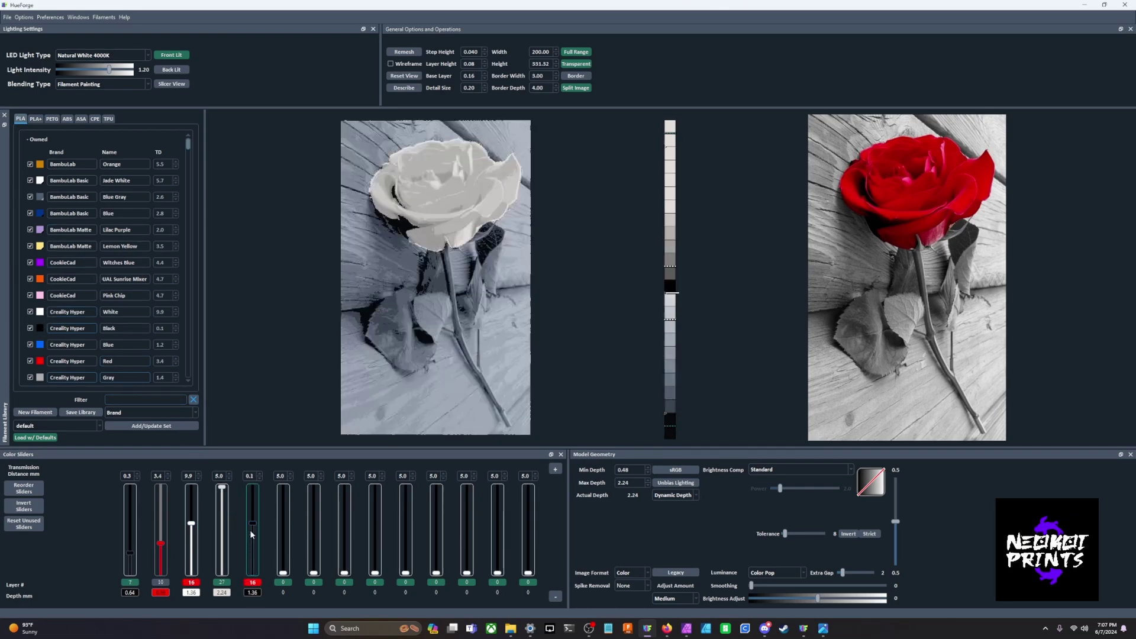
key("Up")
scroll(253, 520, "up", 2)
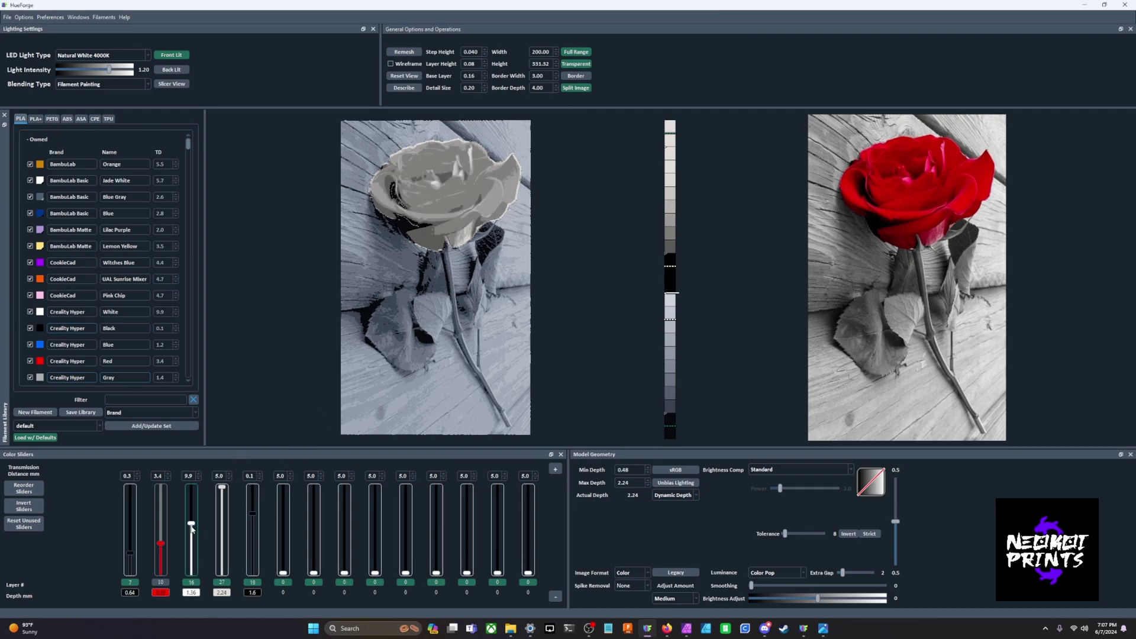
scroll(191, 525, "down", 1)
- Re-enable the red second slider and raise it to layer 22 so it colors the rose above the black
scroll(162, 559, "up", 4)
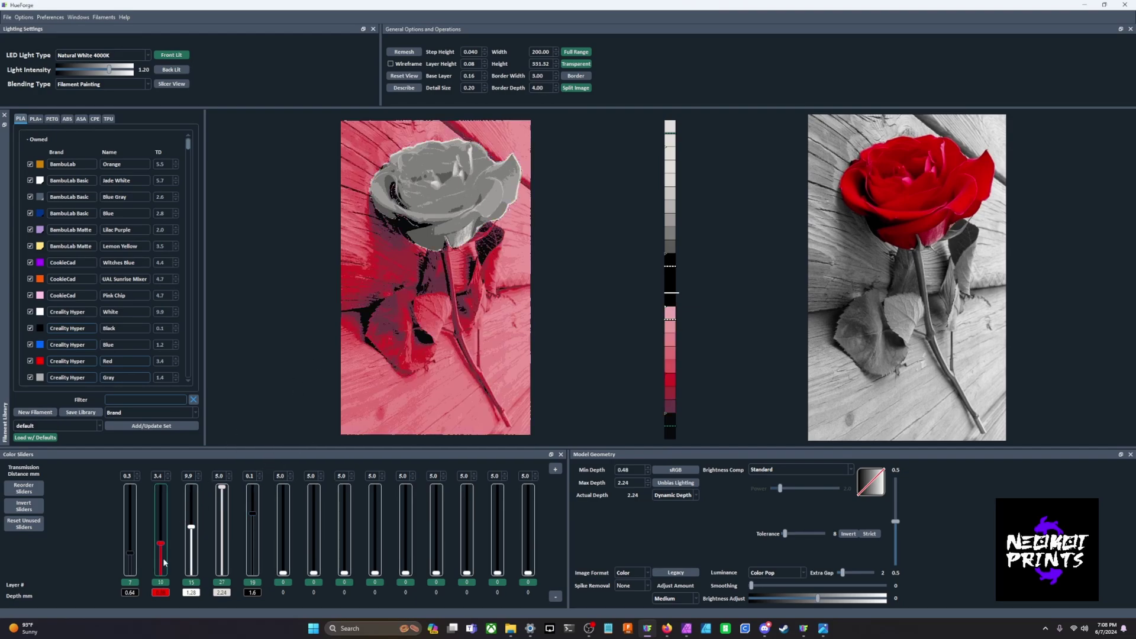
scroll(162, 559, "up", 7)
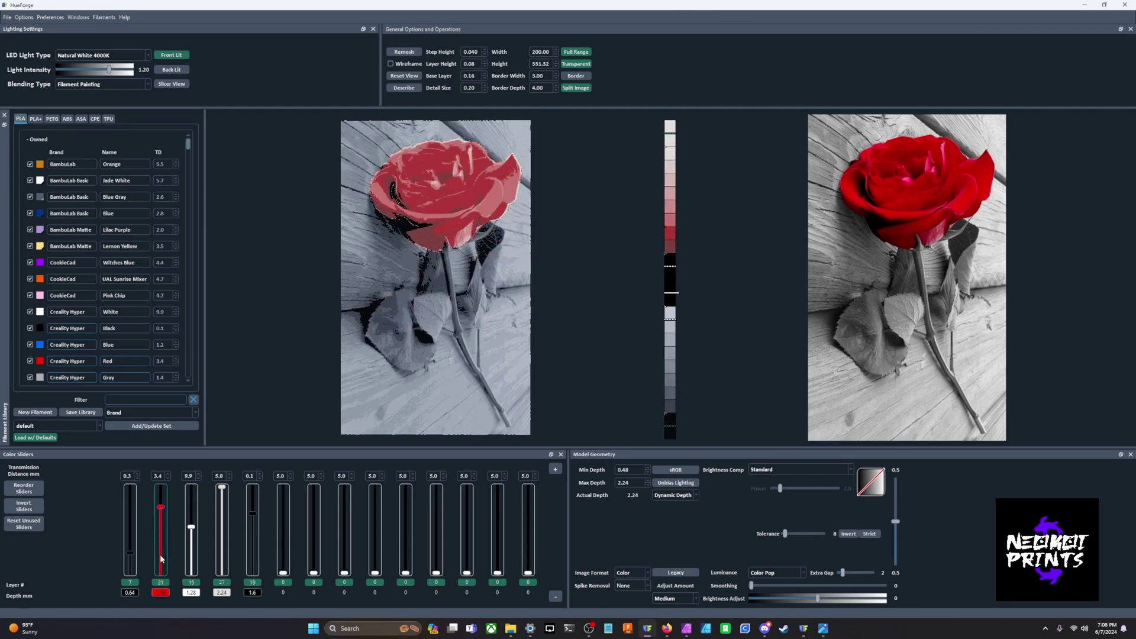
scroll(162, 559, "up", 1)
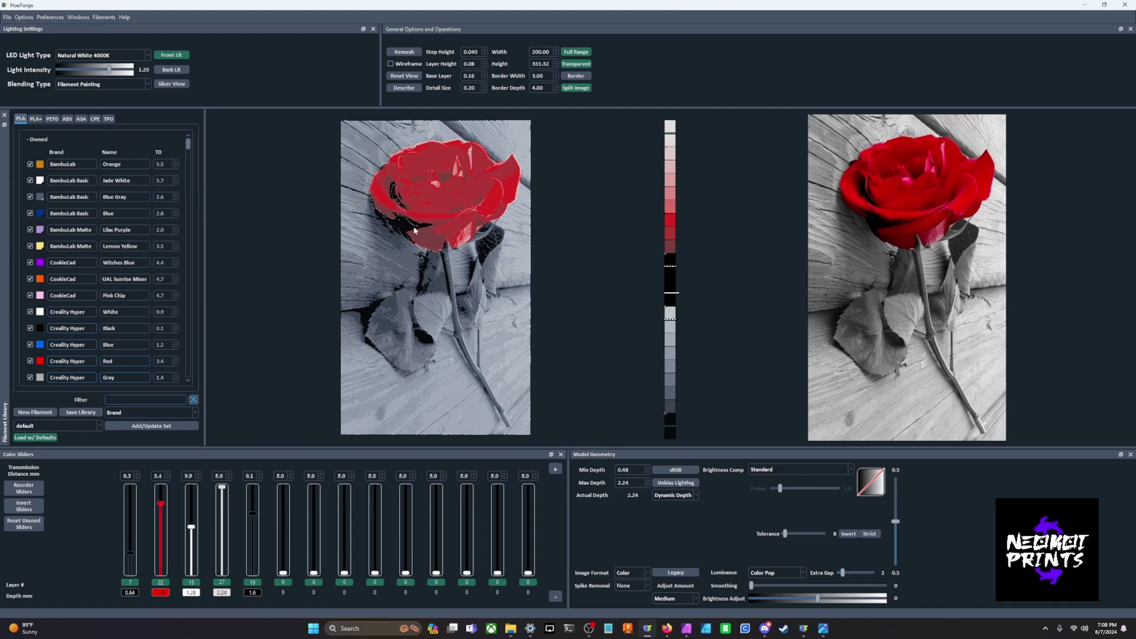
- Set the Color Pop Tolerance to 15 while comparing the outline around the rose's petals up close
scroll(407, 227, "up", 5)
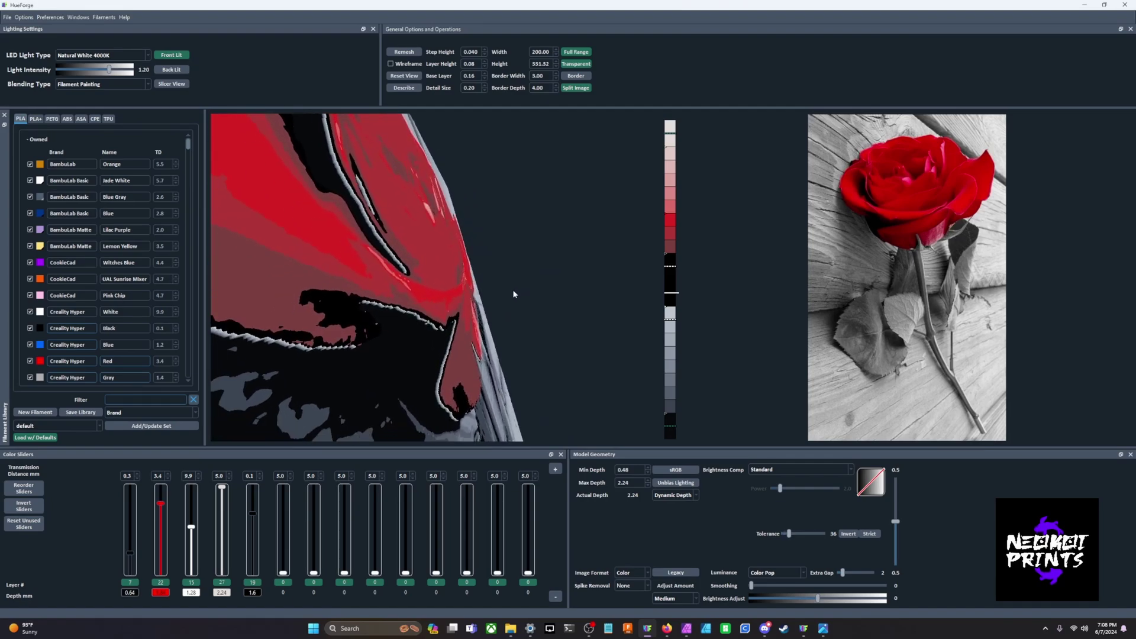
left_click_drag(512, 294, 361, 258)
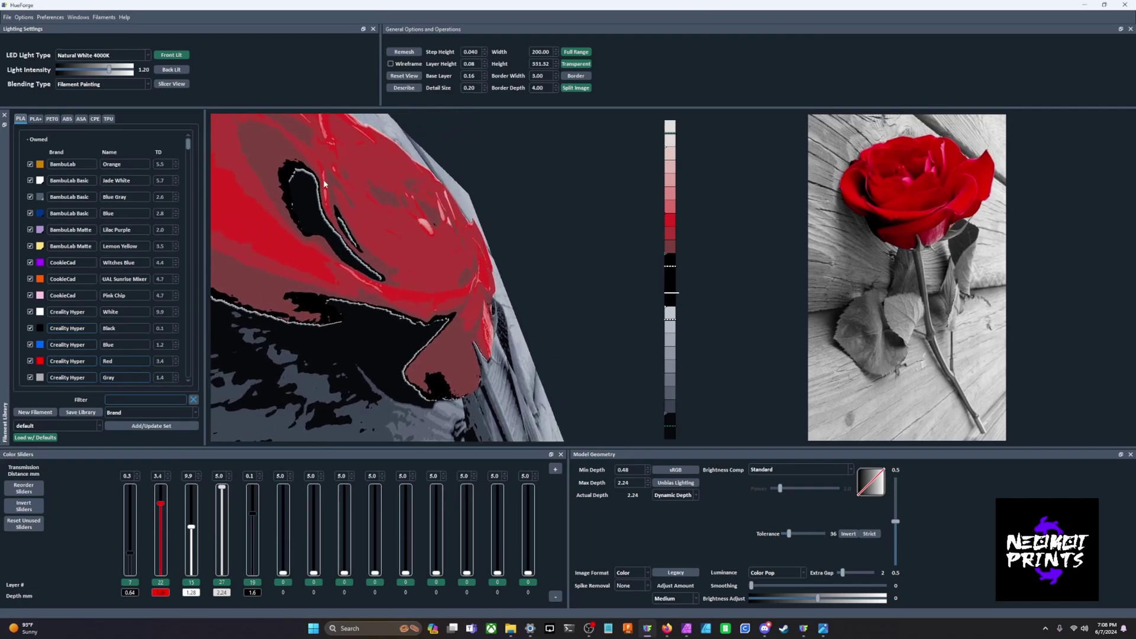
left_click_drag(797, 534, 795, 536)
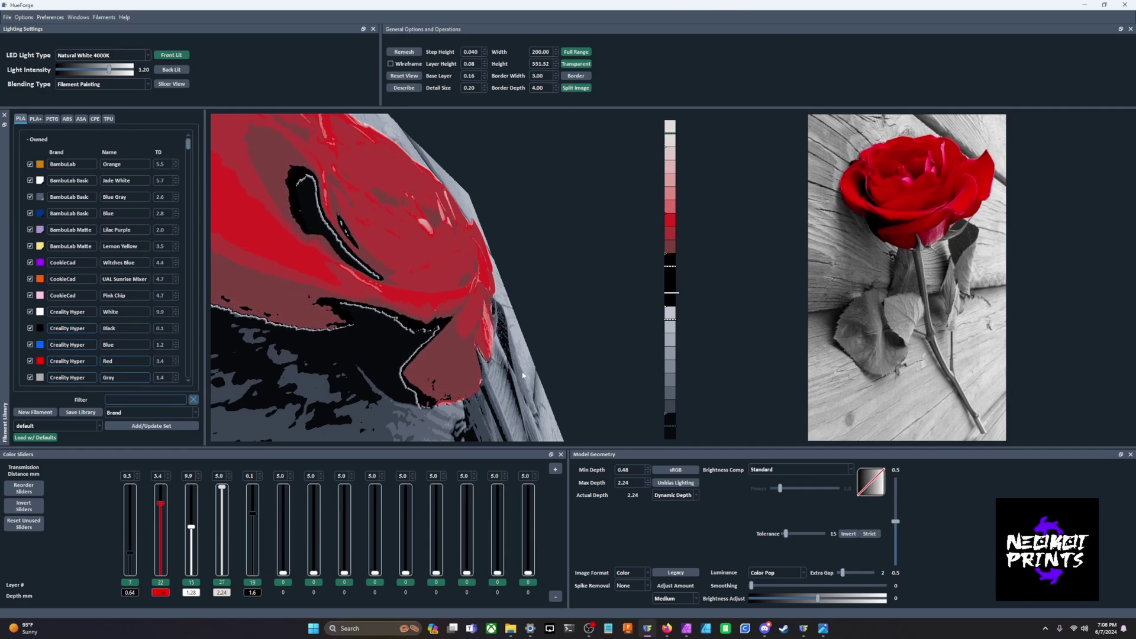
- Examine the raised rose relief and its petal edges from low angles, and restore the default front view
left_click_drag(523, 375, 344, 385)
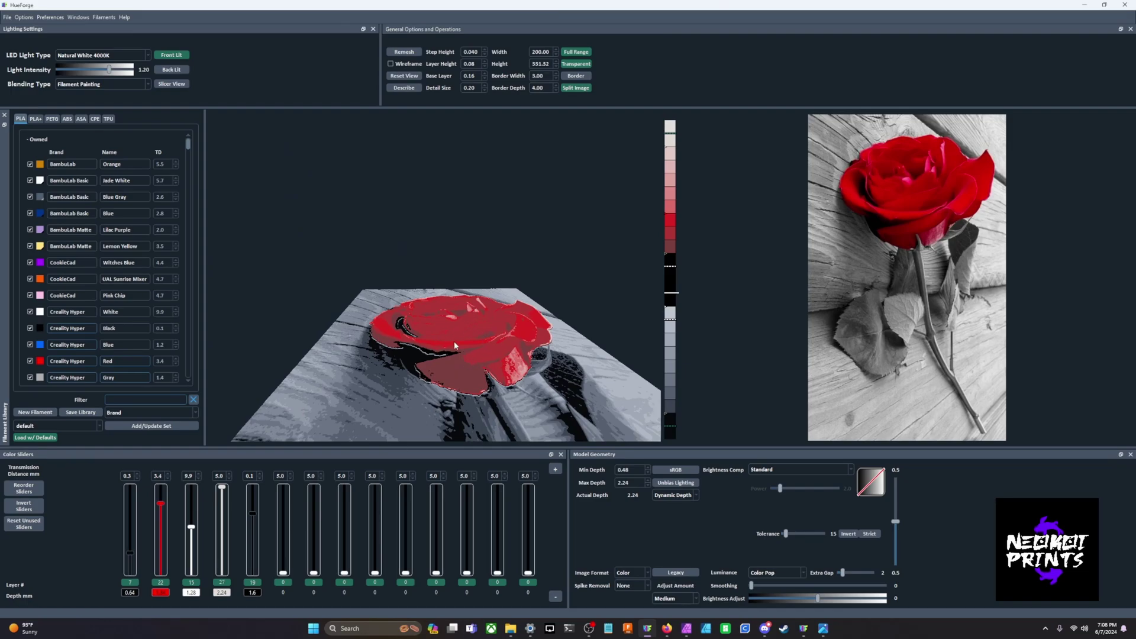
left_click_drag(458, 370, 528, 363)
scroll(529, 362, "up", 5)
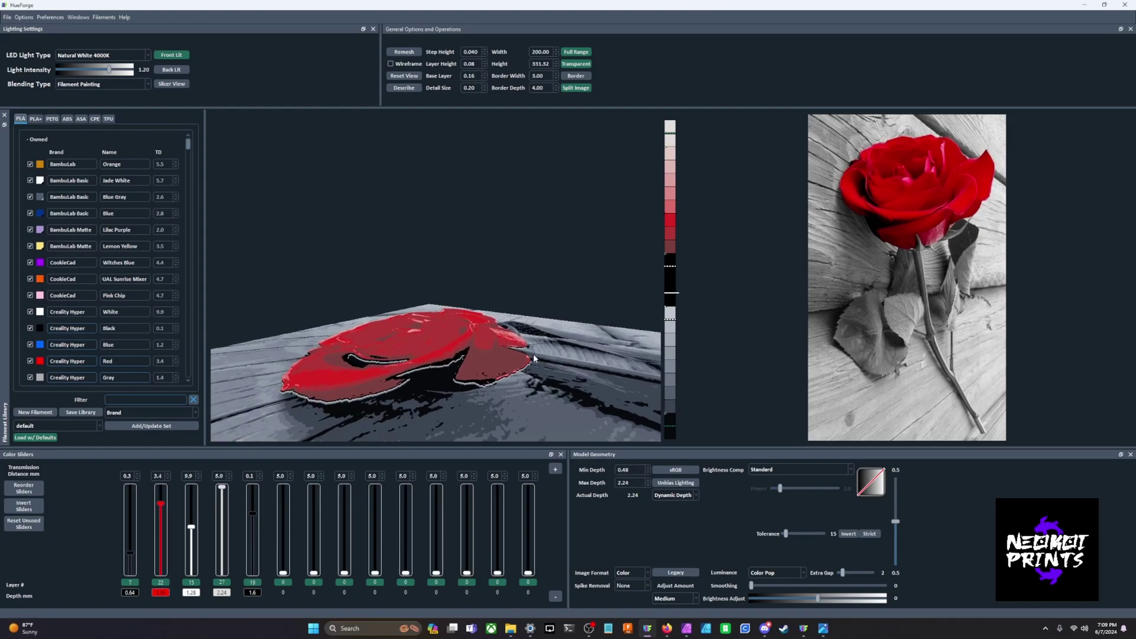
left_click_drag(534, 358, 575, 373)
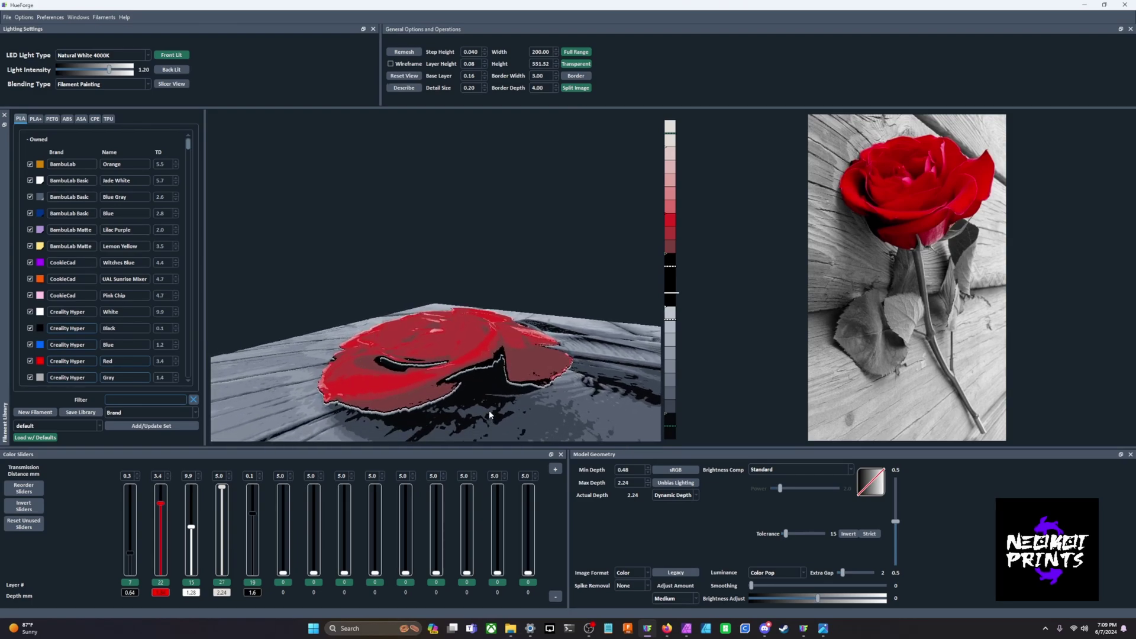
left_click_drag(516, 394, 510, 404)
key("r")
- Try lower Tolerance values of 5, 1 and 0 on the rose's edges, and set Tolerance back to 15
scroll(424, 252, "up", 6)
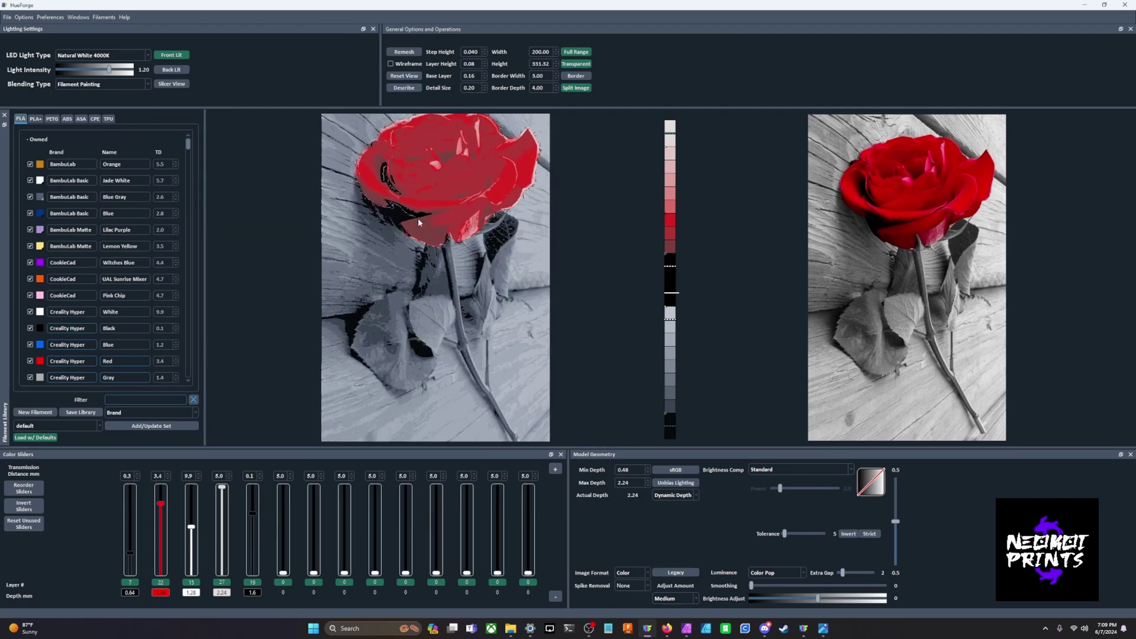
left_click_drag(467, 281, 613, 405)
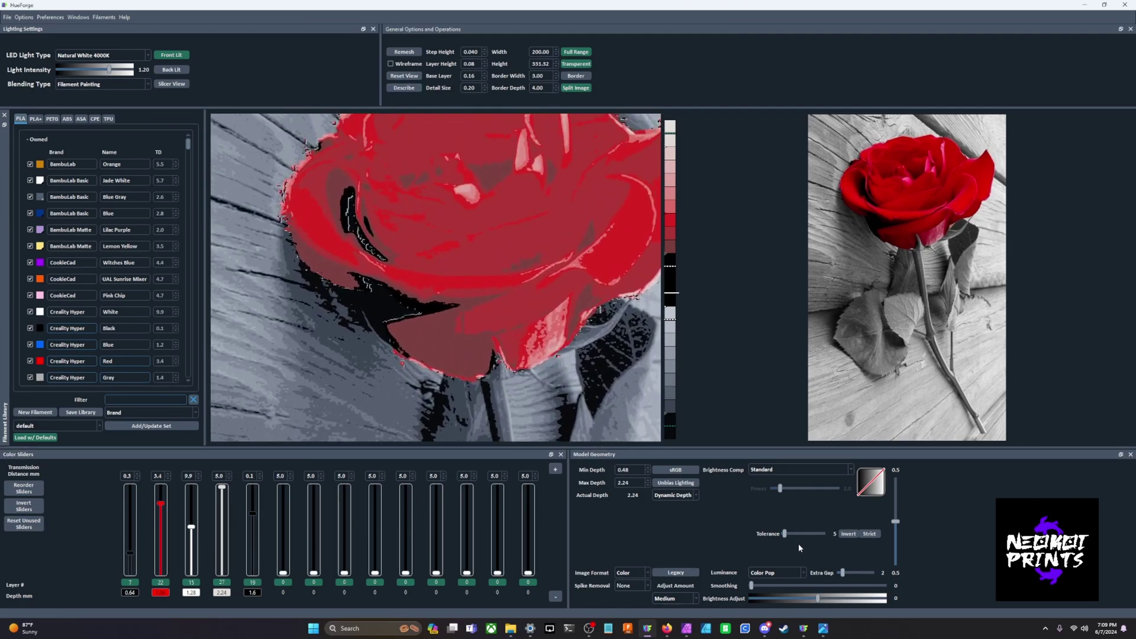
scroll(795, 532, "down", 2)
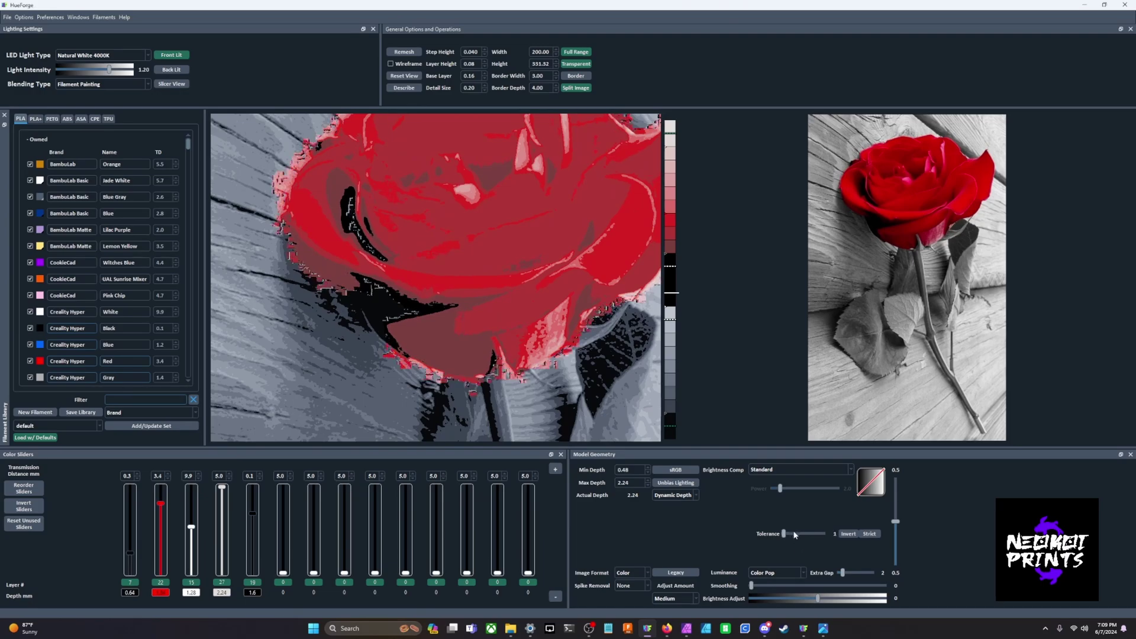
double_click(548, 317)
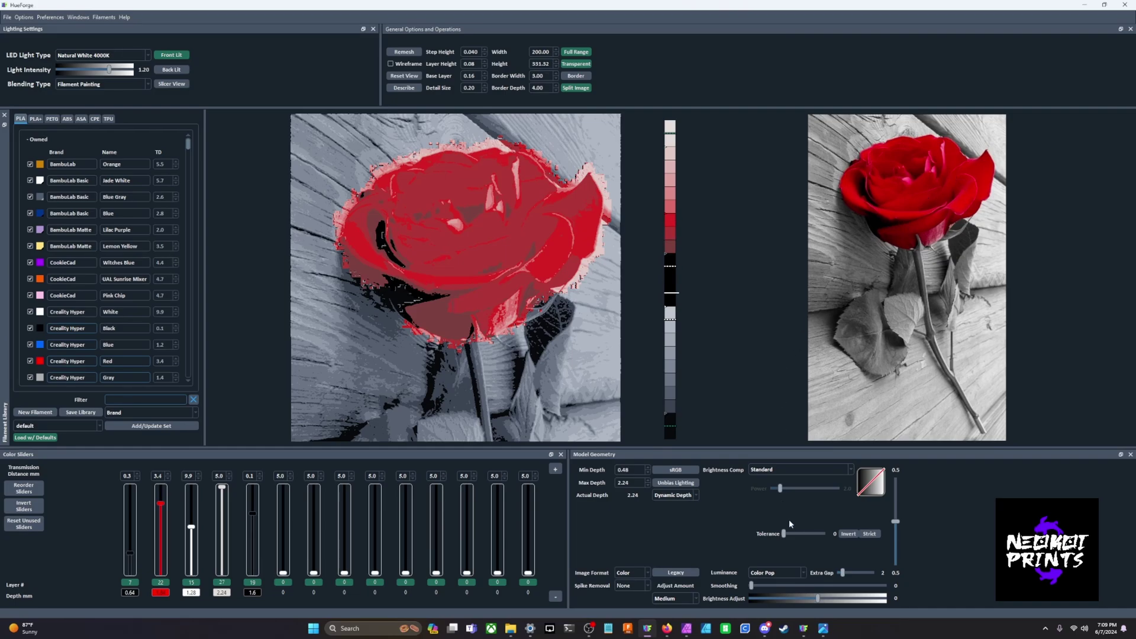
scroll(796, 535, "up", 2)
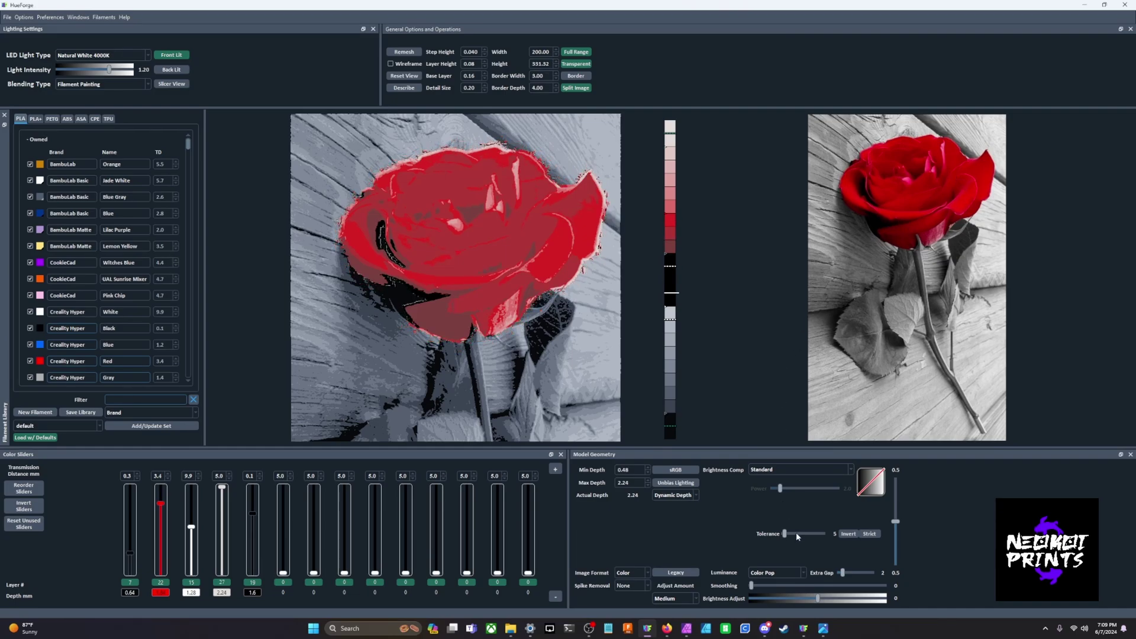
scroll(796, 535, "up", 3)
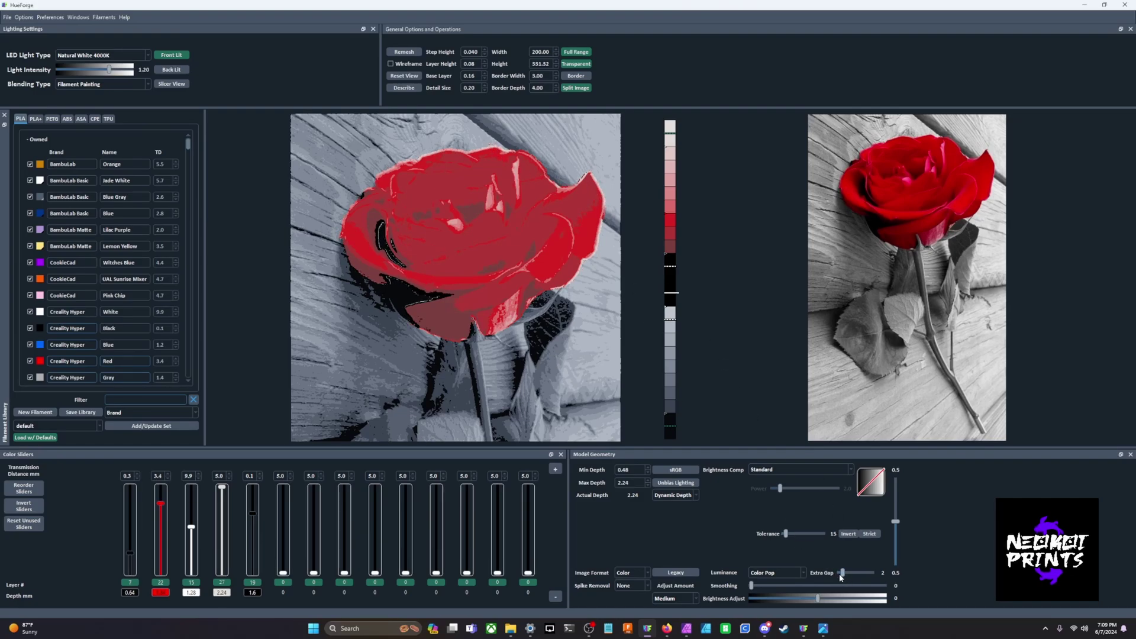
- Try an Extra Gap of 0 between the grayscale and color layers, and set it back to 2
mouse_move(828, 574)
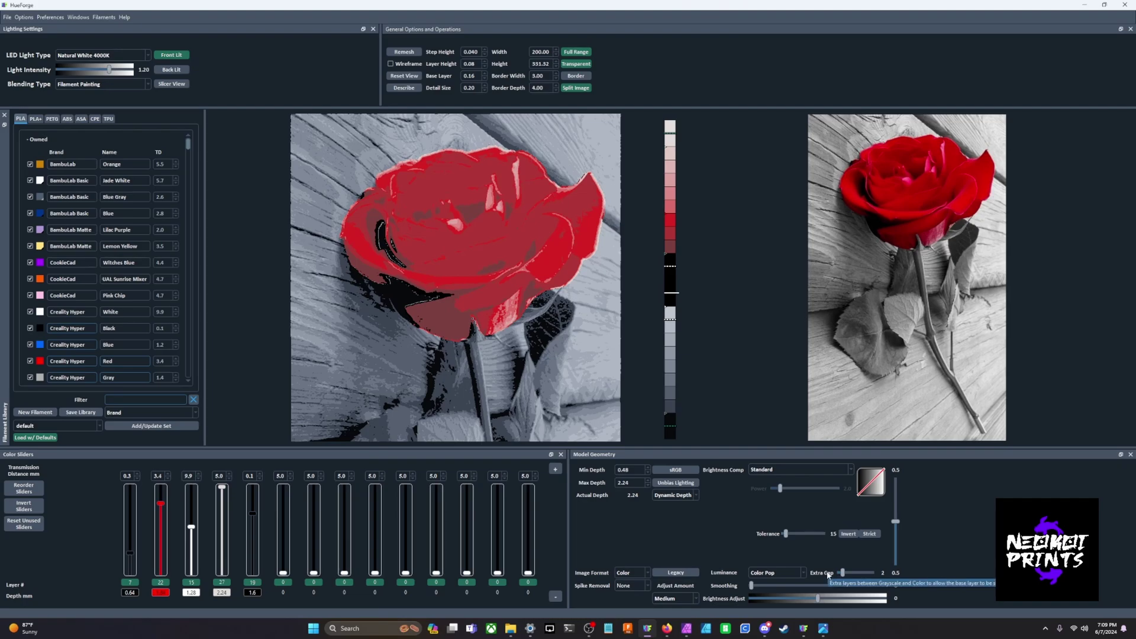
scroll(858, 570, "down", 2)
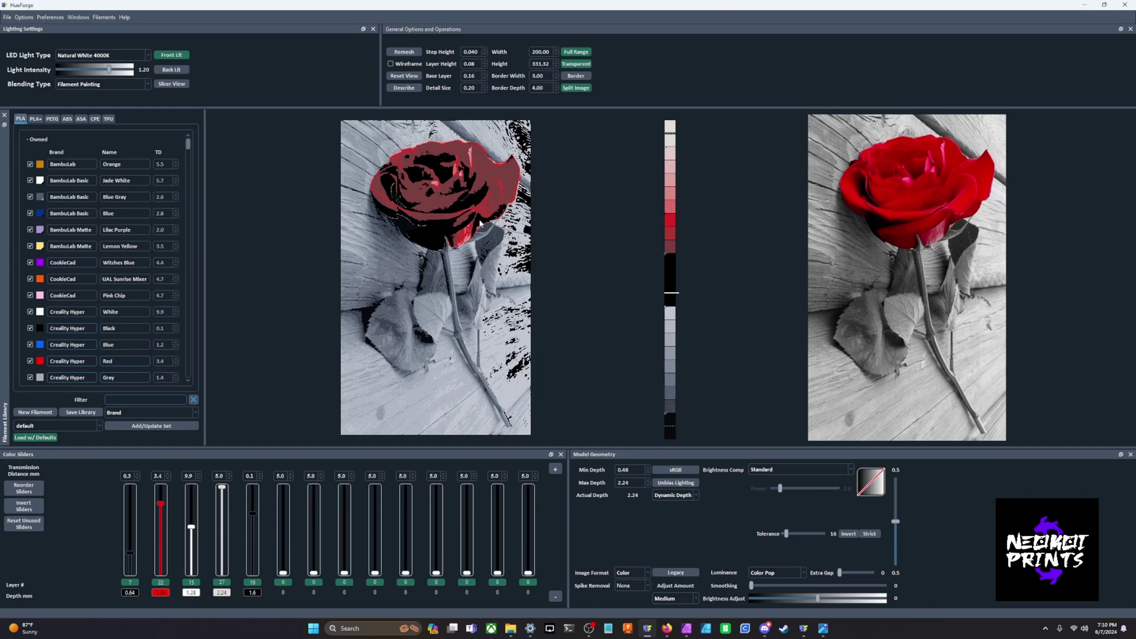
scroll(847, 570, "up", 2)
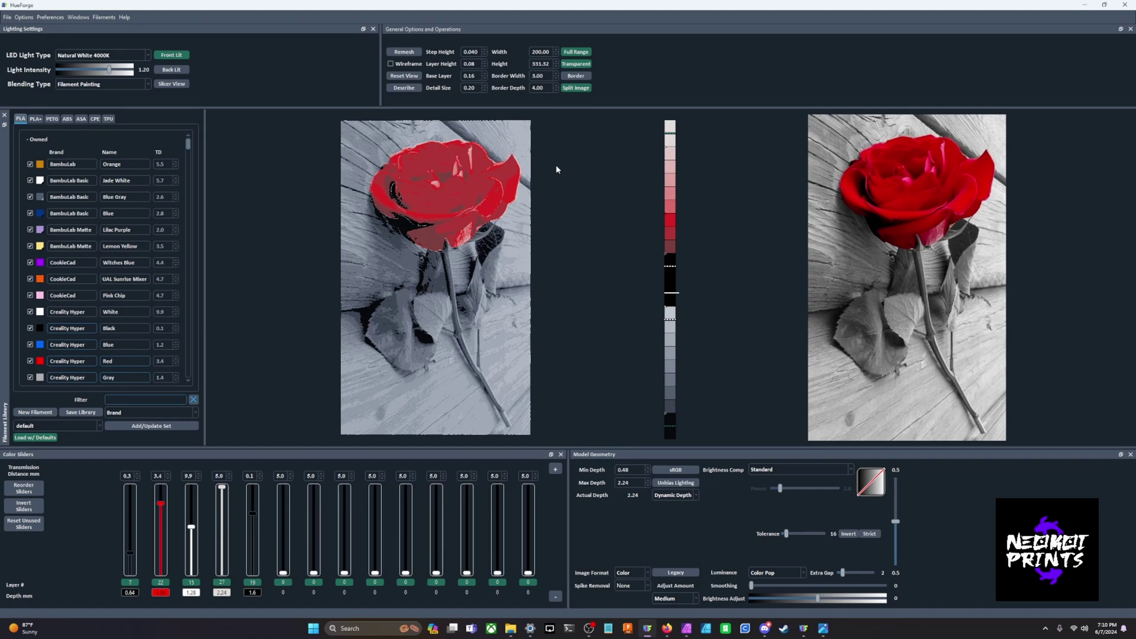
- Try a finer Layer Height of 0.04 mm on the rose model
scroll(475, 65, "down", 4)
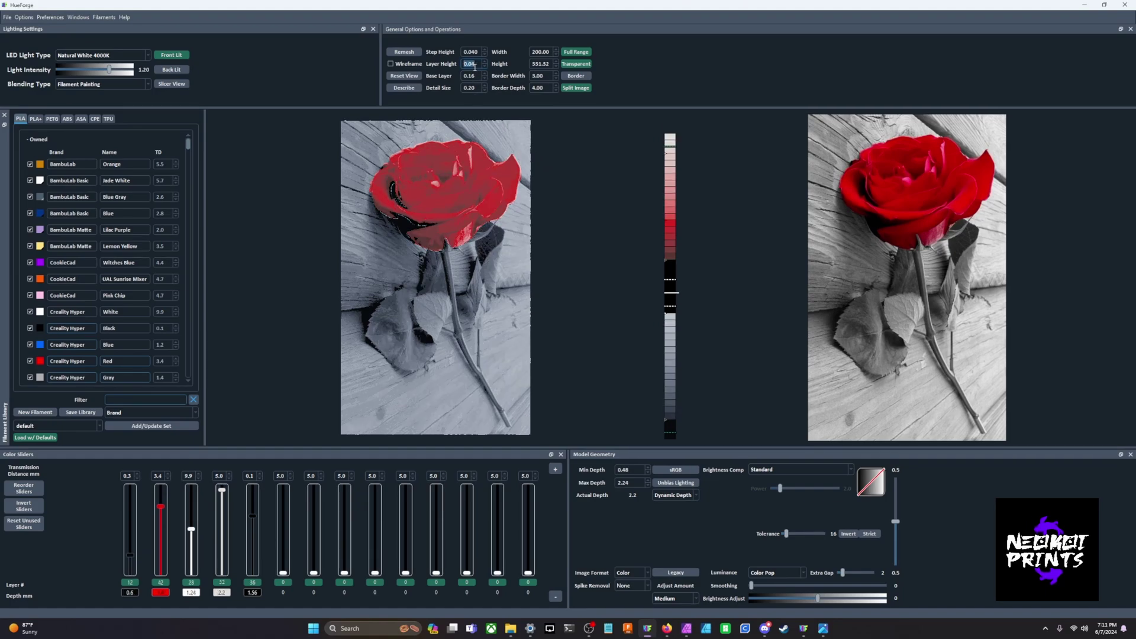
left_click(475, 67)
scroll(475, 77, "up", 1)
left_click(600, 140)
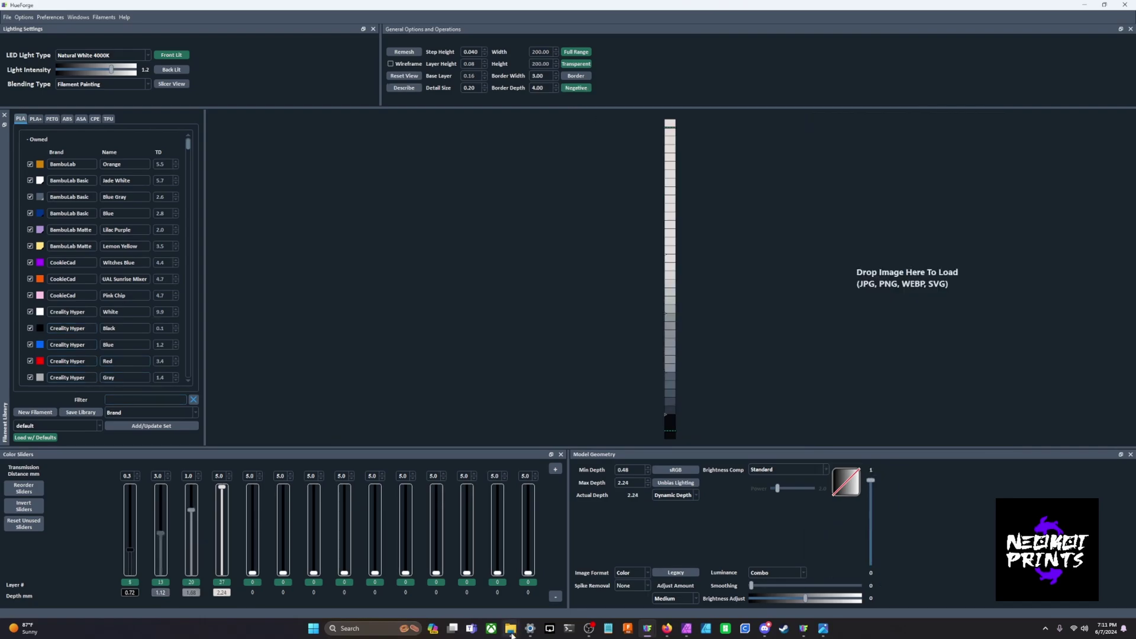
- Put away the photo IMG_1448.png and load the image of the red sports car with Mount Rushmore into the empty project
mouse_move(512, 636)
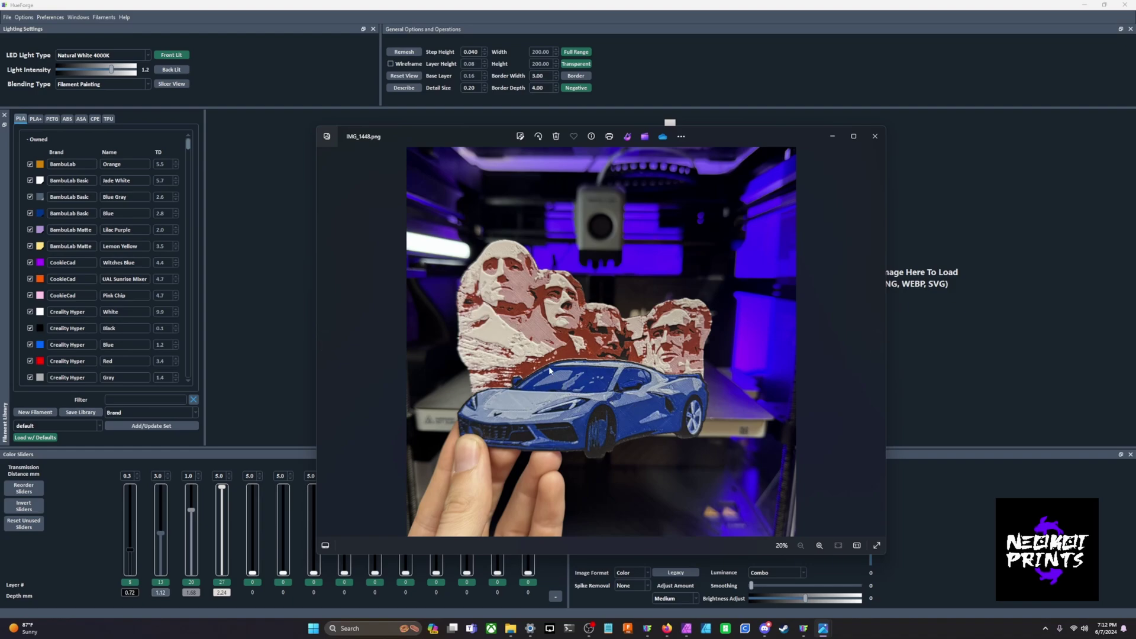
left_click(833, 136)
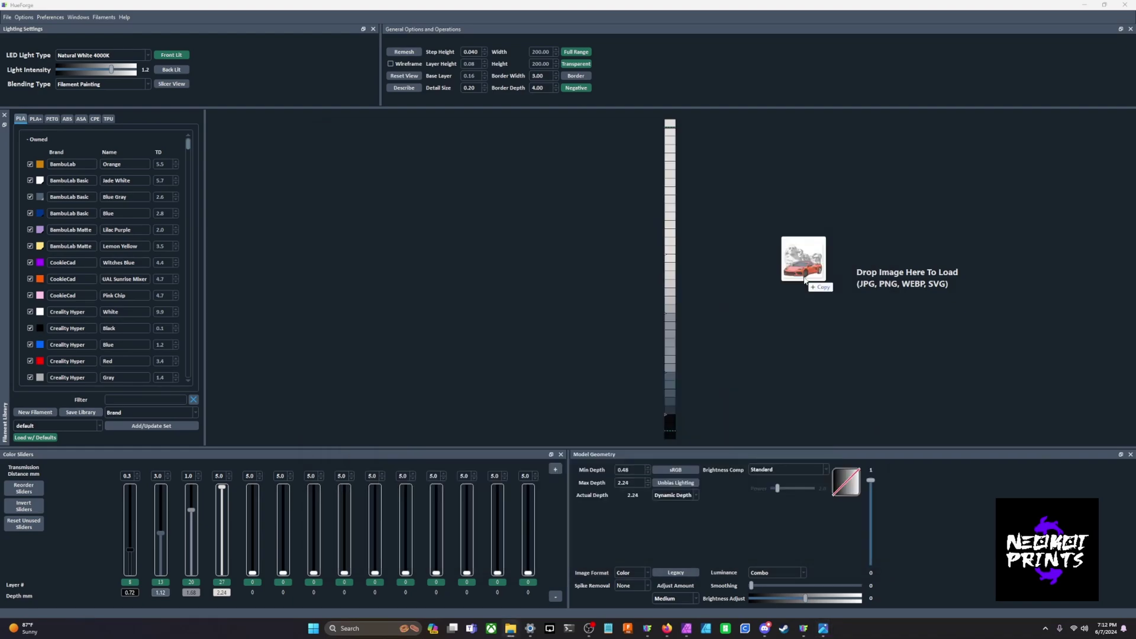
left_click_drag(805, 280, 804, 276)
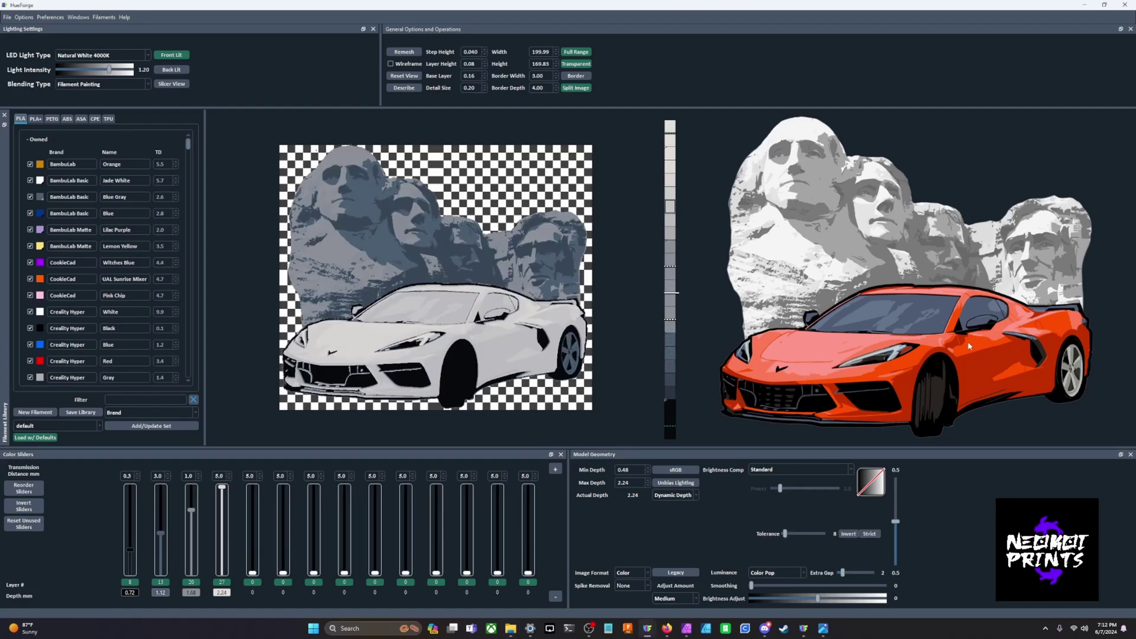
- Disable the gray second and third sliders and lower the white fourth slider to layer 13
left_click(195, 541)
left_click_drag(227, 487, 223, 533)
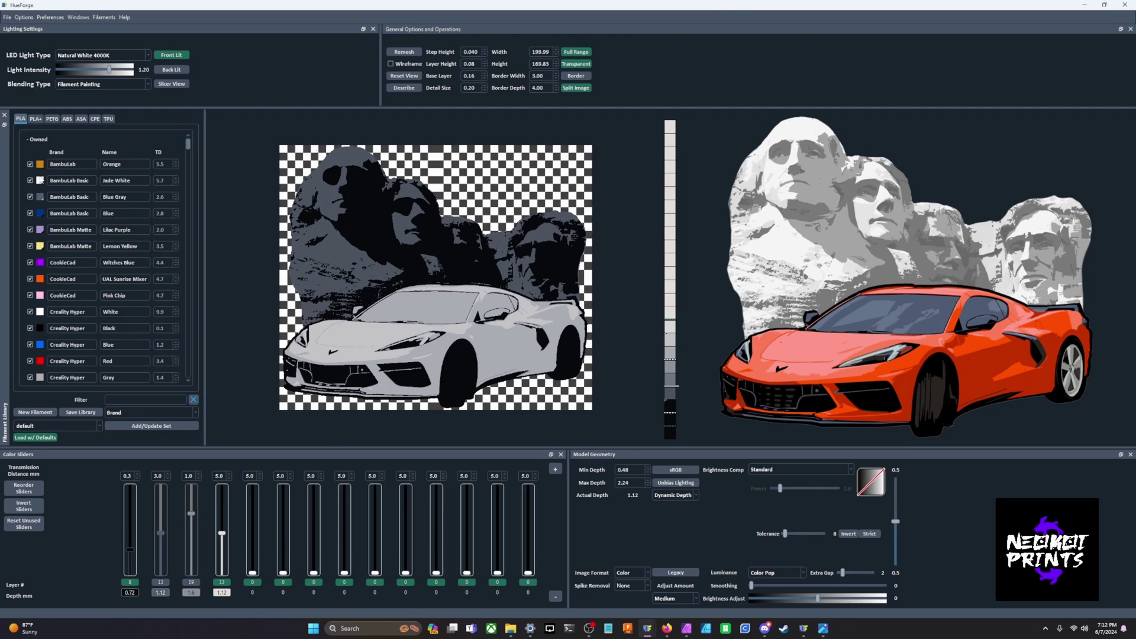
- Assign Creality Hyper Black to the fifth slider and BambuLab Basic Jade White to the sixth, and raise the black to layer 16
left_click_drag(40, 181, 290, 520)
left_click_drag(39, 329, 252, 532)
scroll(252, 531, "up", 10)
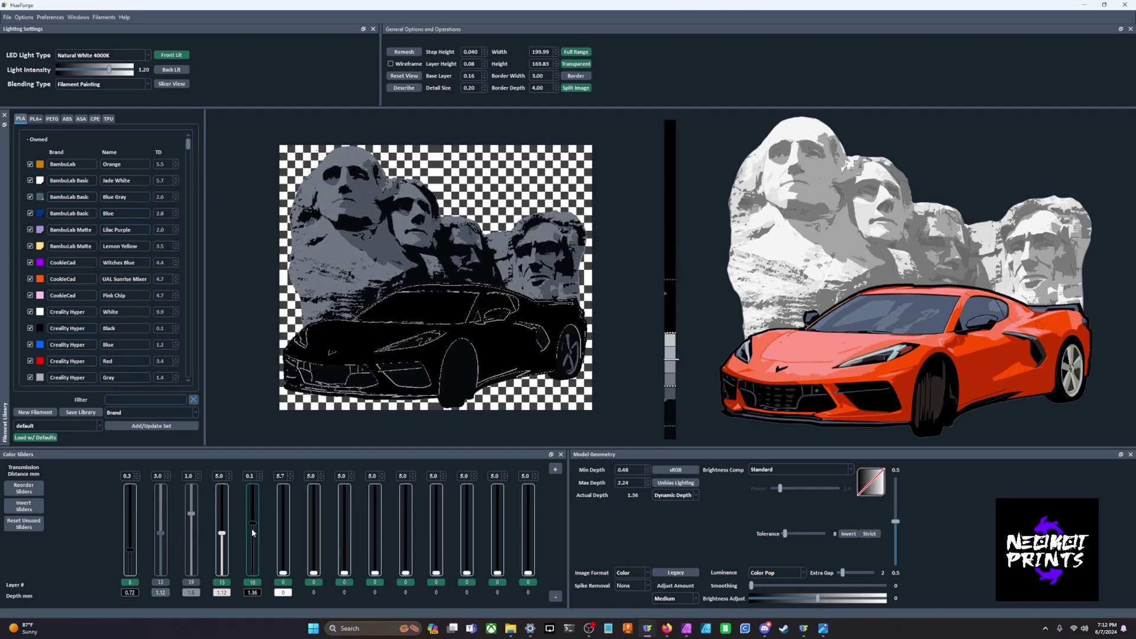
- Set the white fourth slider to layer 16, the black fifth slider to 17 and the Jade White sixth slider to 27
scroll(222, 529, "up", 4)
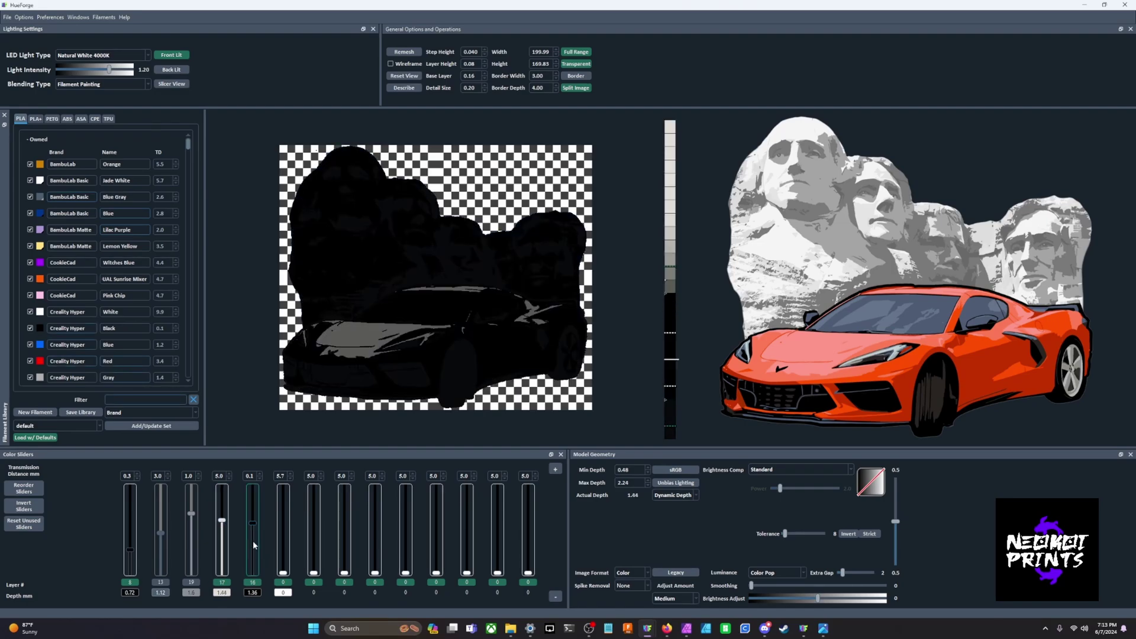
scroll(278, 542, "up", 10)
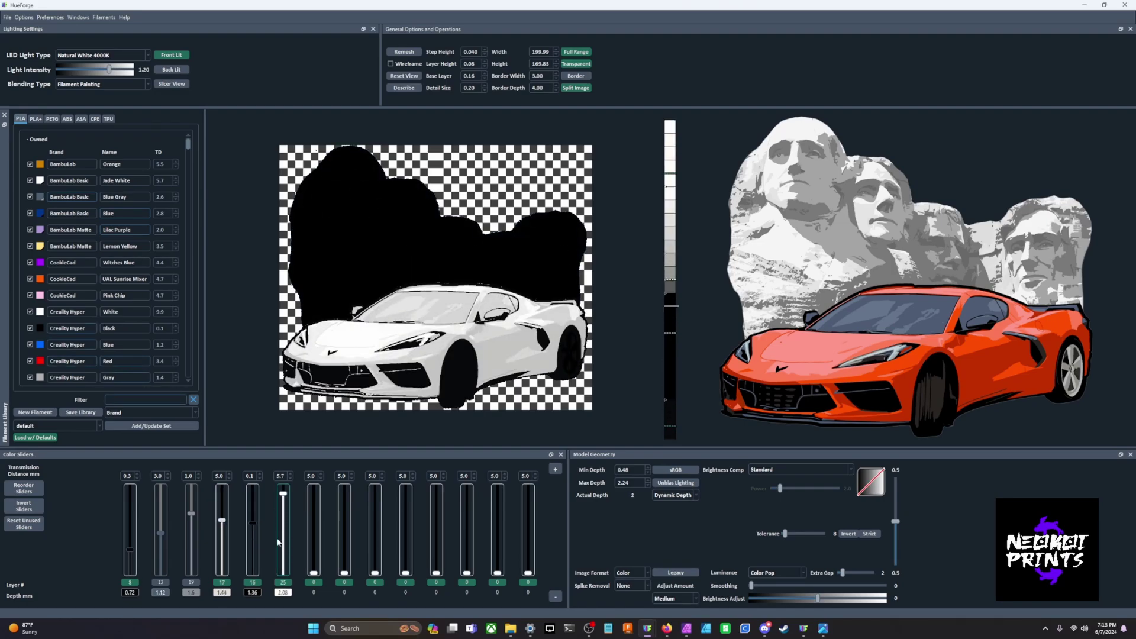
scroll(278, 542, "up", 2)
scroll(222, 545, "down", 1)
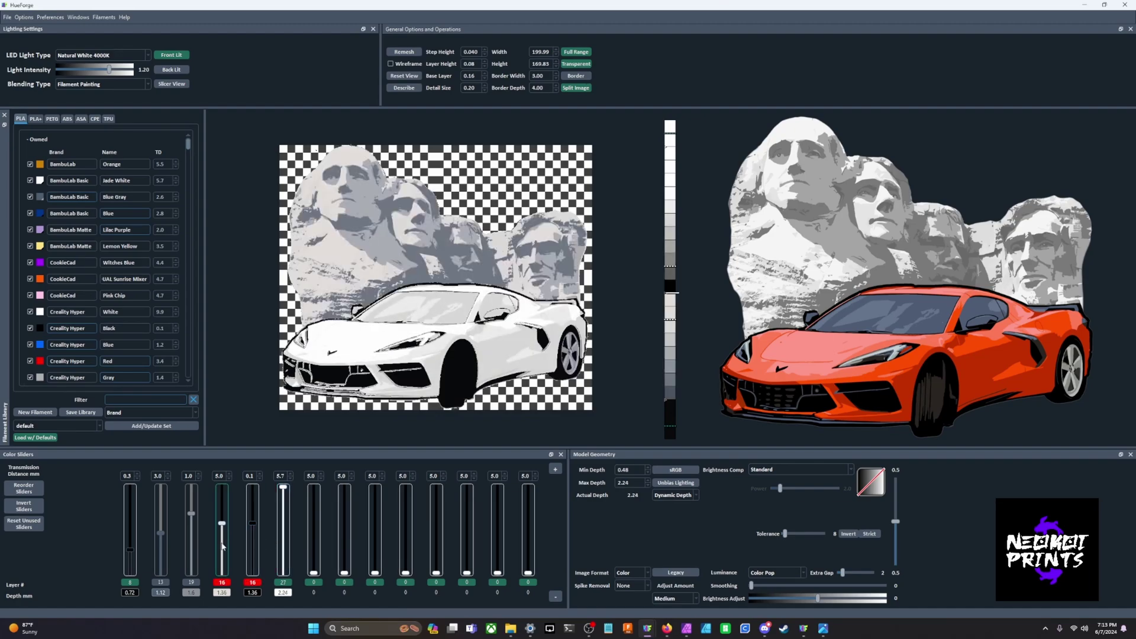
scroll(252, 546, "up", 1)
- Examine the height difference between the car and the Mount Rushmore background from a low angle
left_click_drag(366, 236, 525, 244)
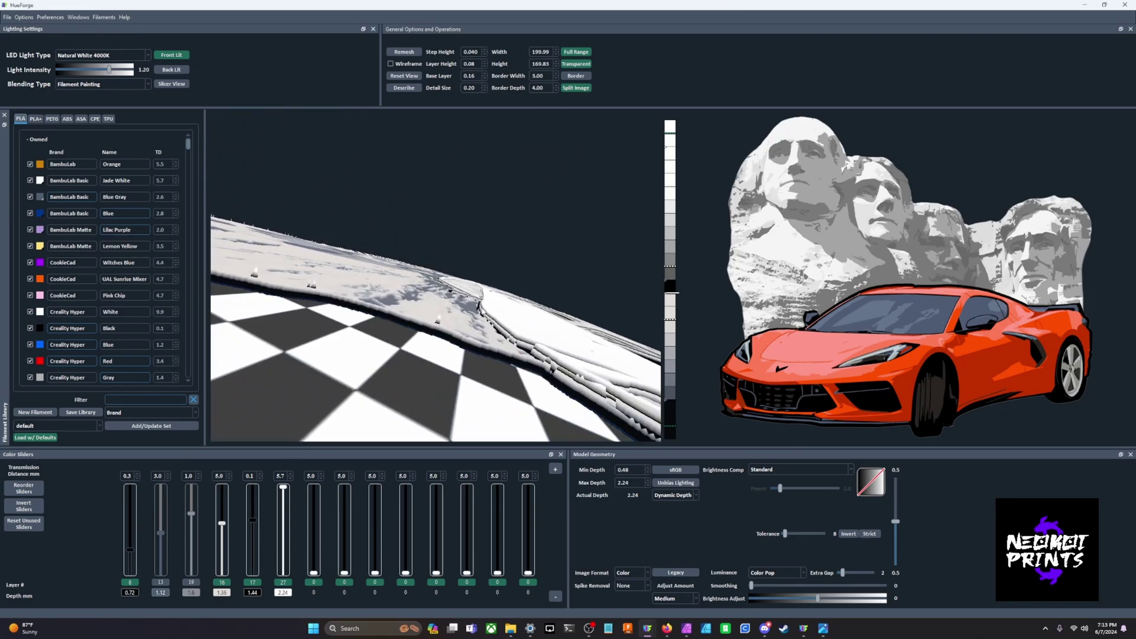
left_click_drag(540, 340, 470, 375)
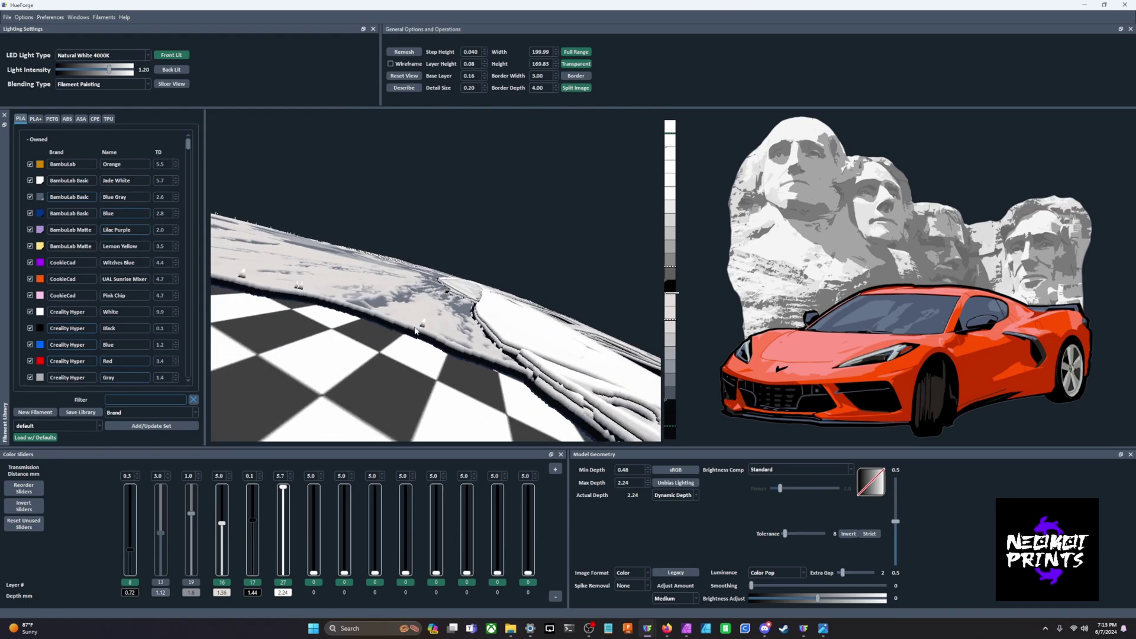
left_click_drag(417, 329, 408, 391)
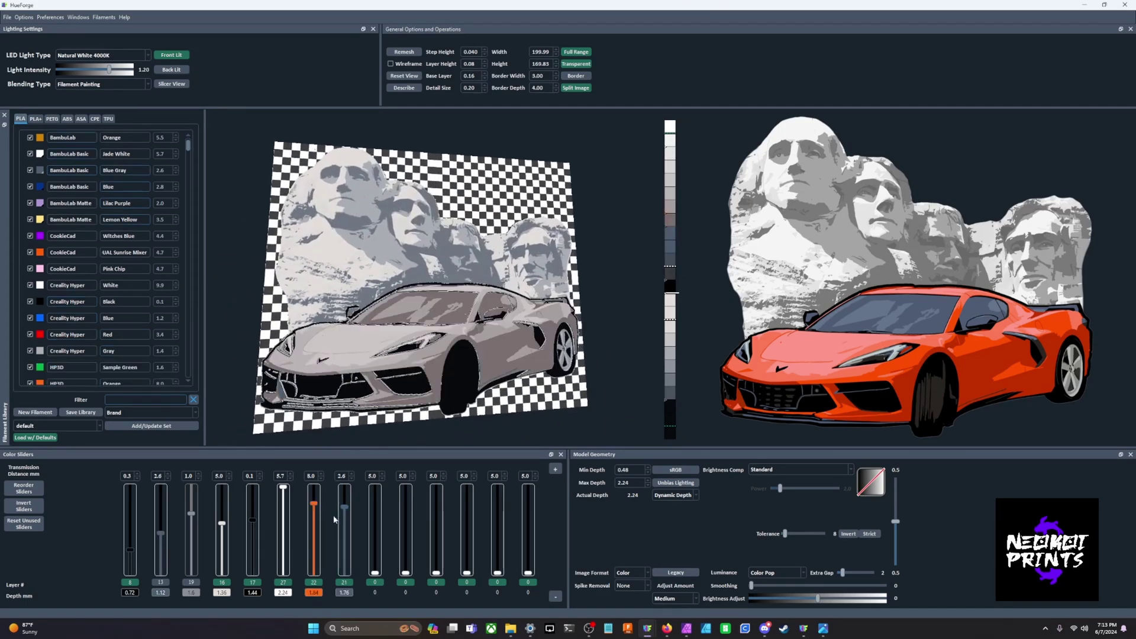
- Raise the orange seventh slider to layer 24 to strengthen the car's orange color, and check it on the model
scroll(315, 510, "up", 2)
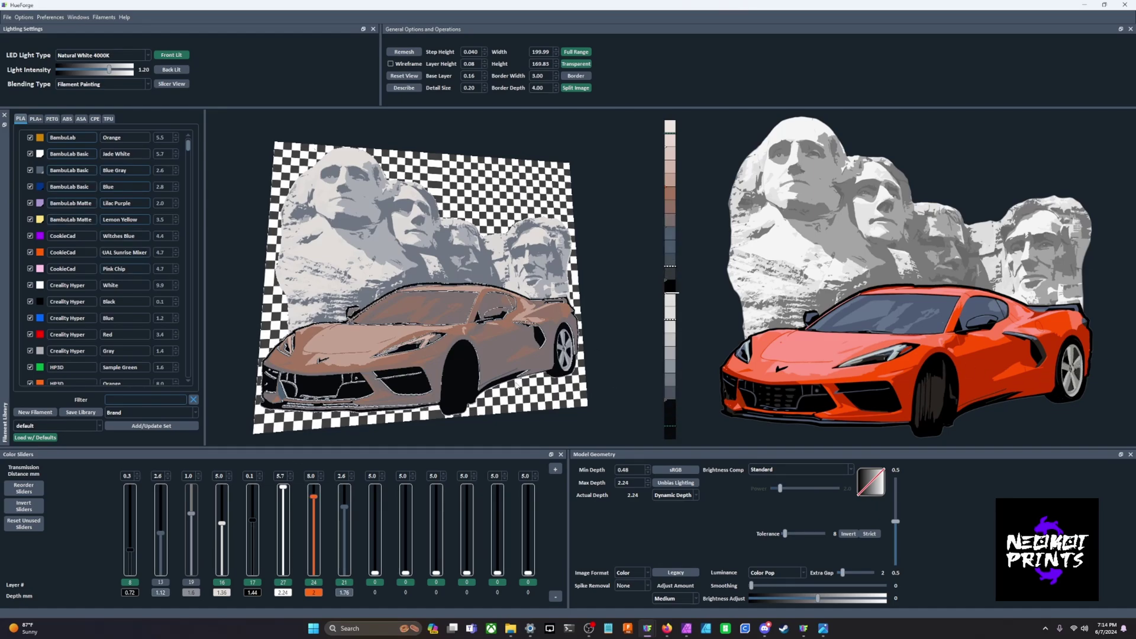
left_click_drag(518, 386, 498, 400)
left_click(343, 528)
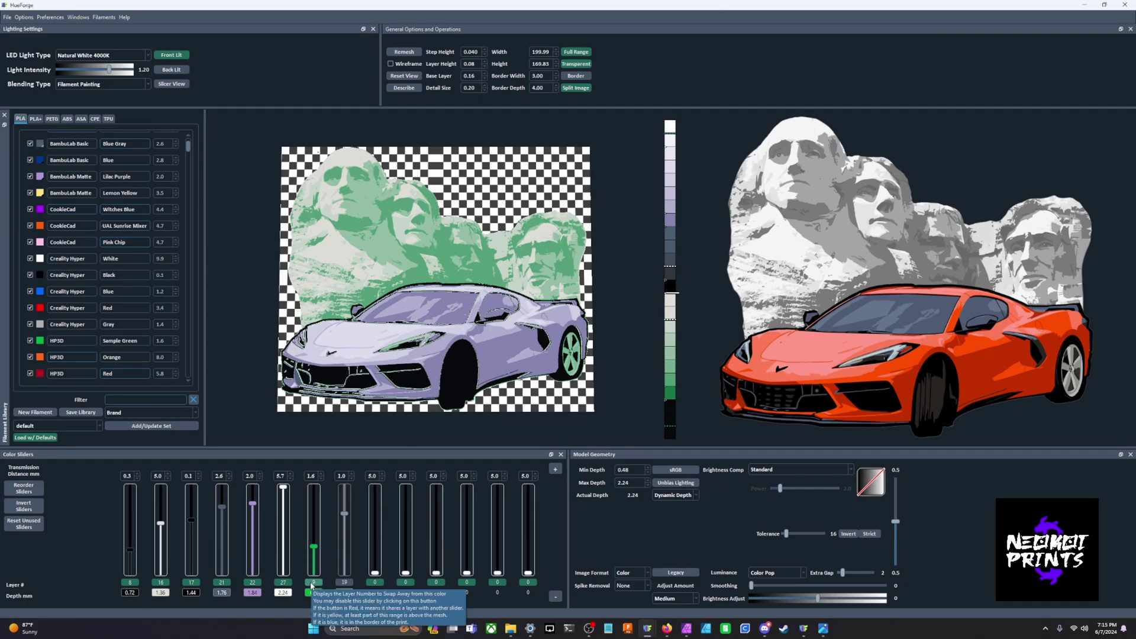
- Raise the green slider to layer 10 and disable it to turn the Mount Rushmore background gray again
scroll(315, 566, "up", 1)
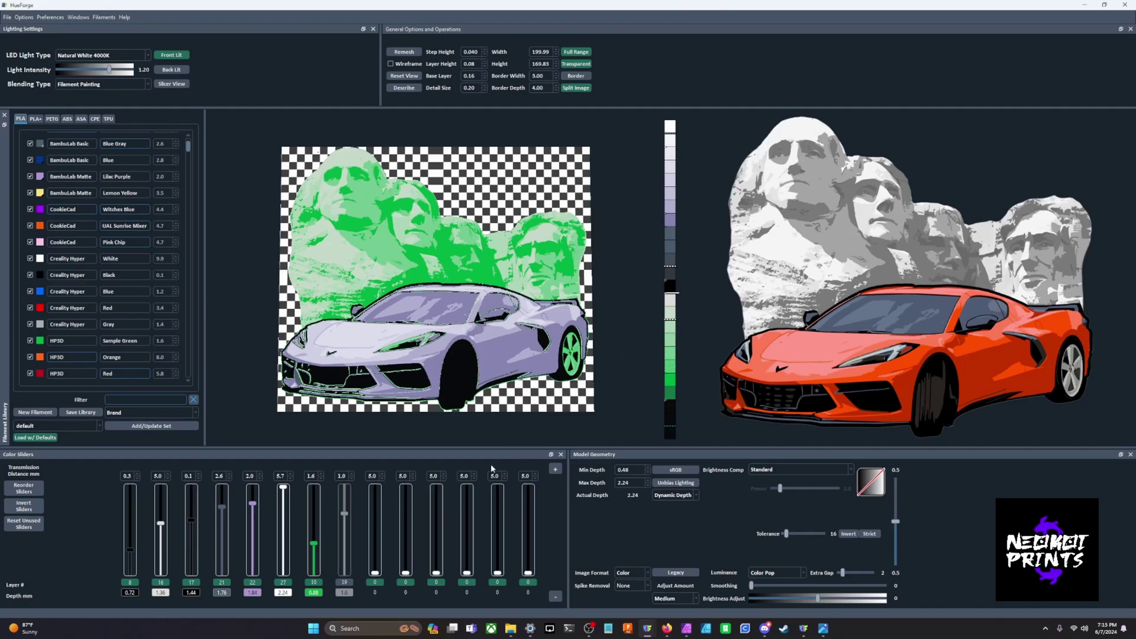
left_click(314, 543)
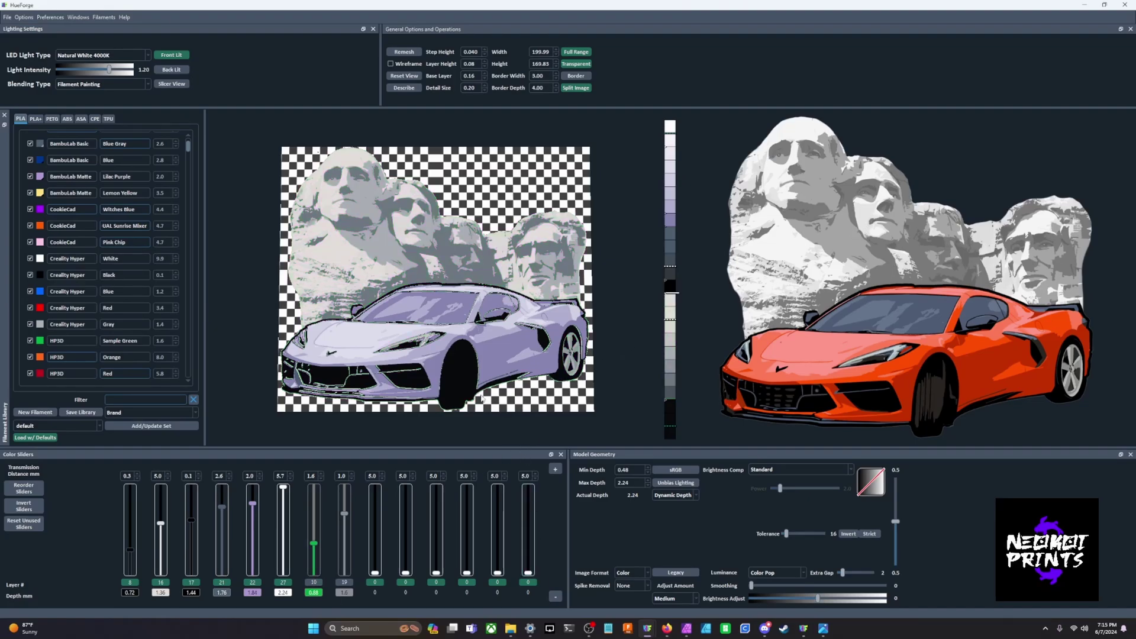
left_click_drag(490, 389, 453, 386)
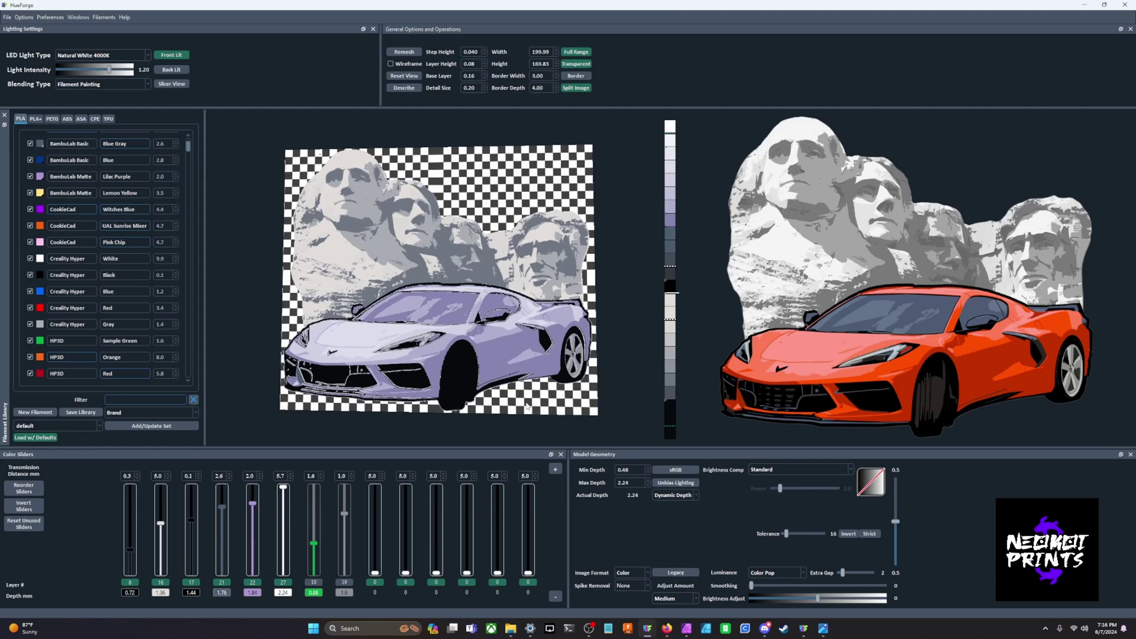